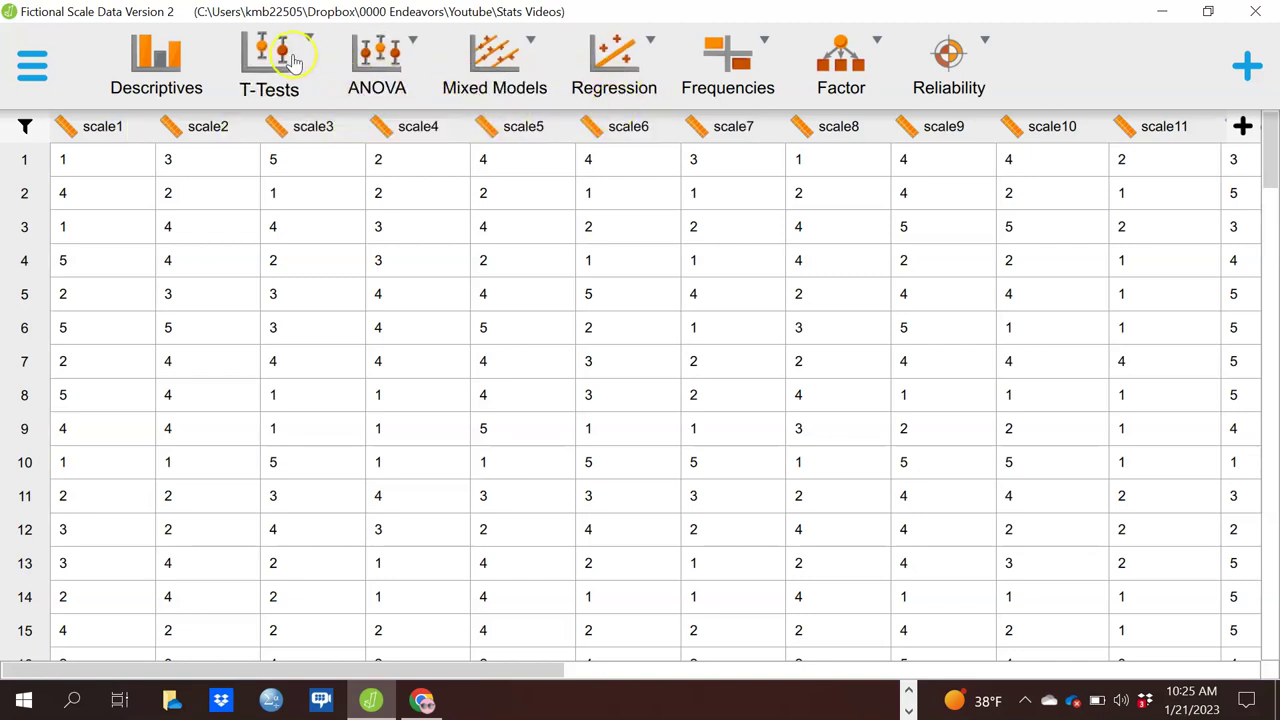
# Start a classical Independent Samples T-Test analysis on the loaded scale data.
pyautogui.click(280, 52)
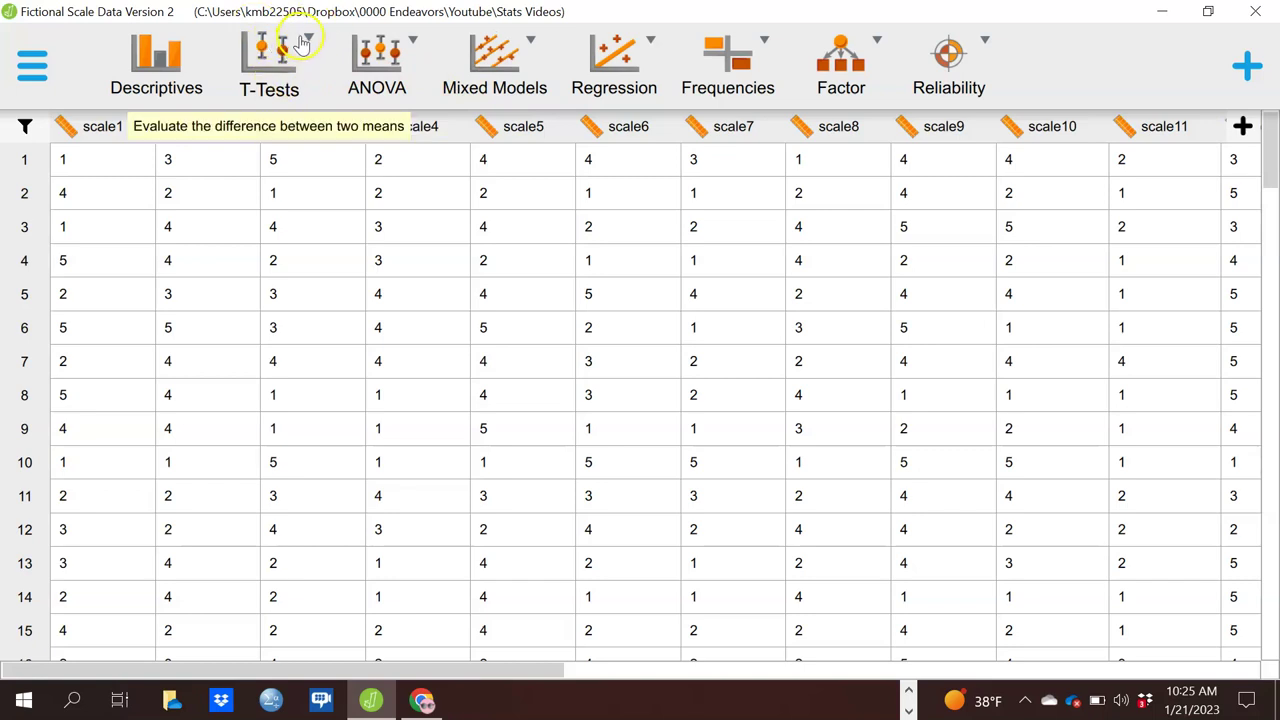
pyautogui.click(309, 50)
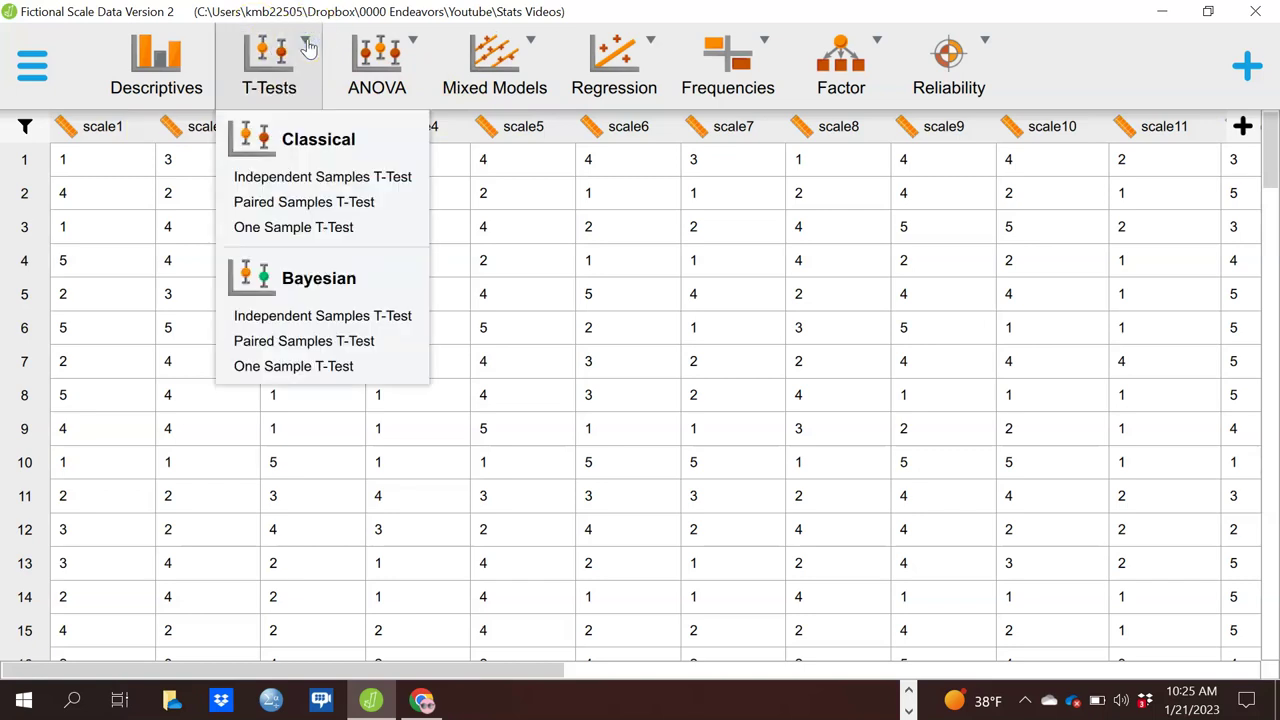
pyautogui.click(305, 366)
pyautogui.click(300, 178)
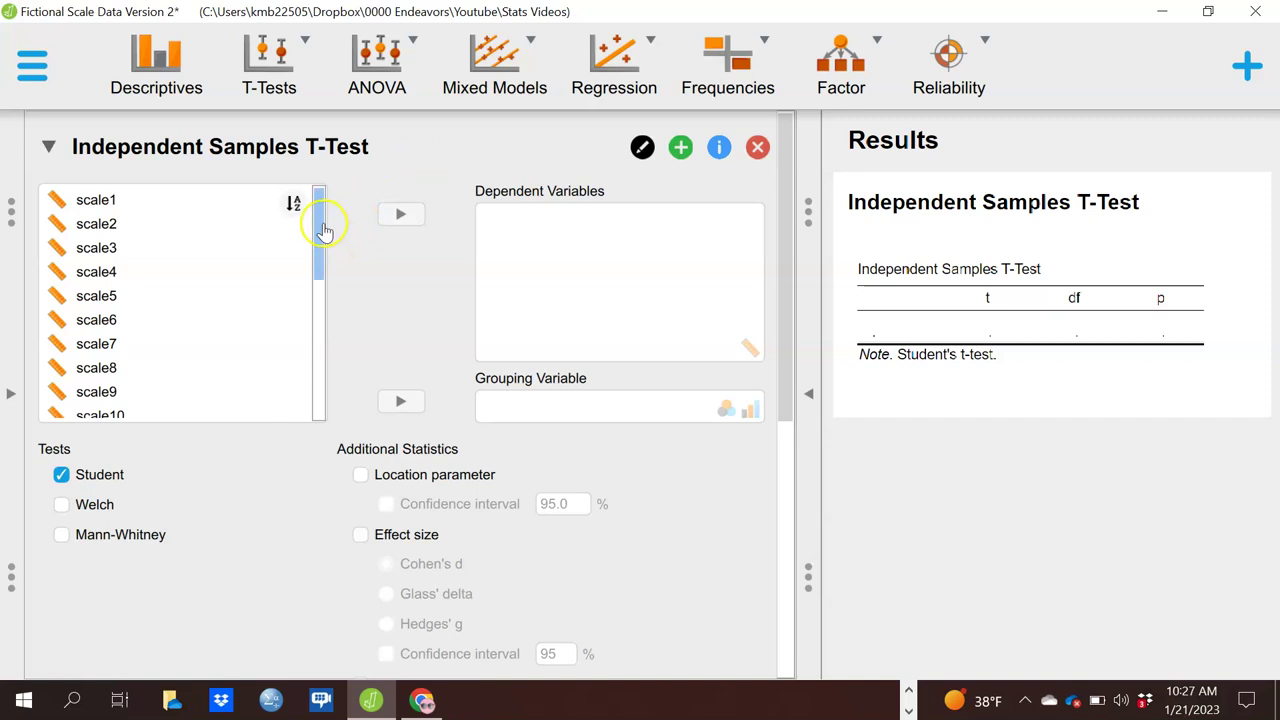
# Assign sumscale as the dependent variable of the independent samples t-test.
pyautogui.moveTo(320, 234); pyautogui.dragTo(312, 422)
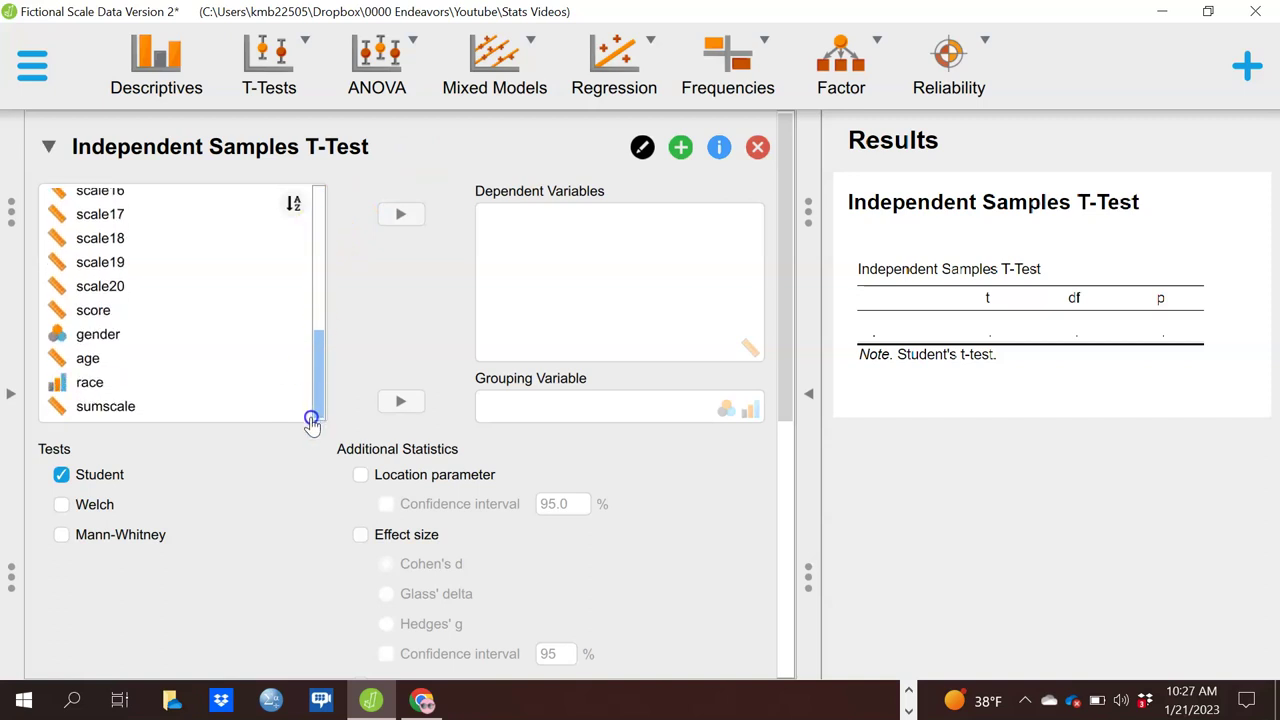
pyautogui.click(89, 414)
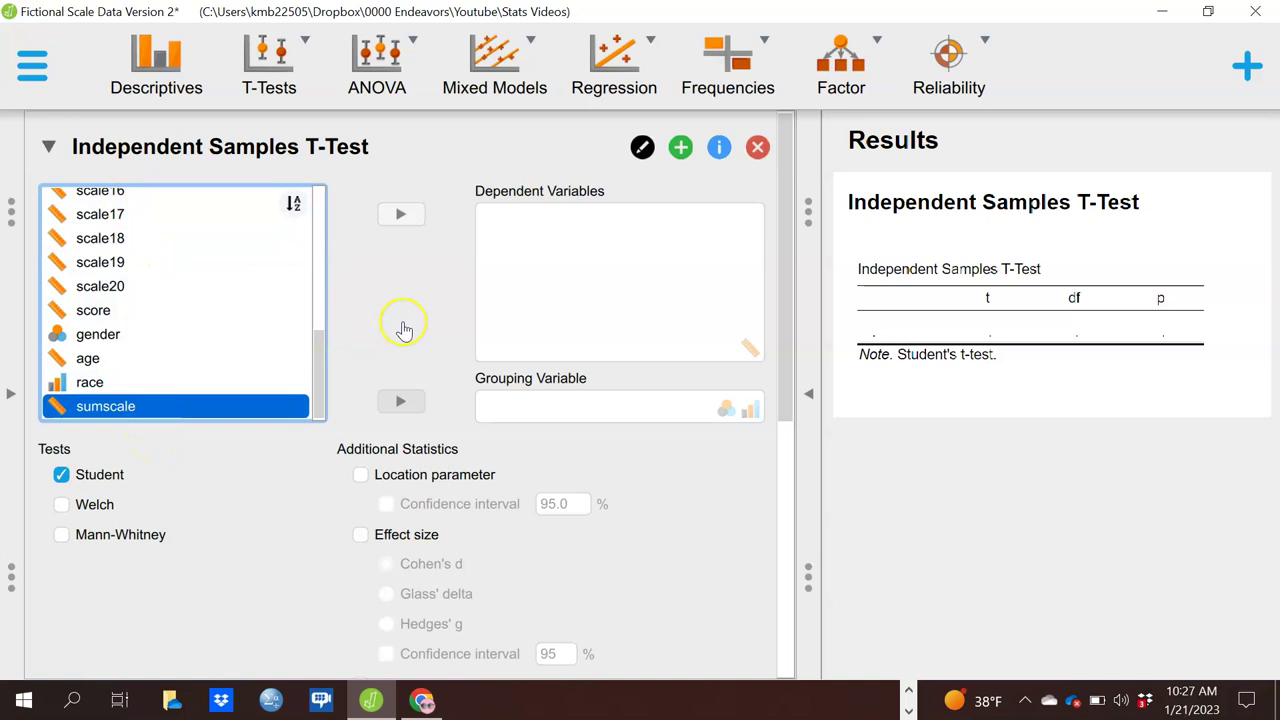
pyautogui.click(403, 218)
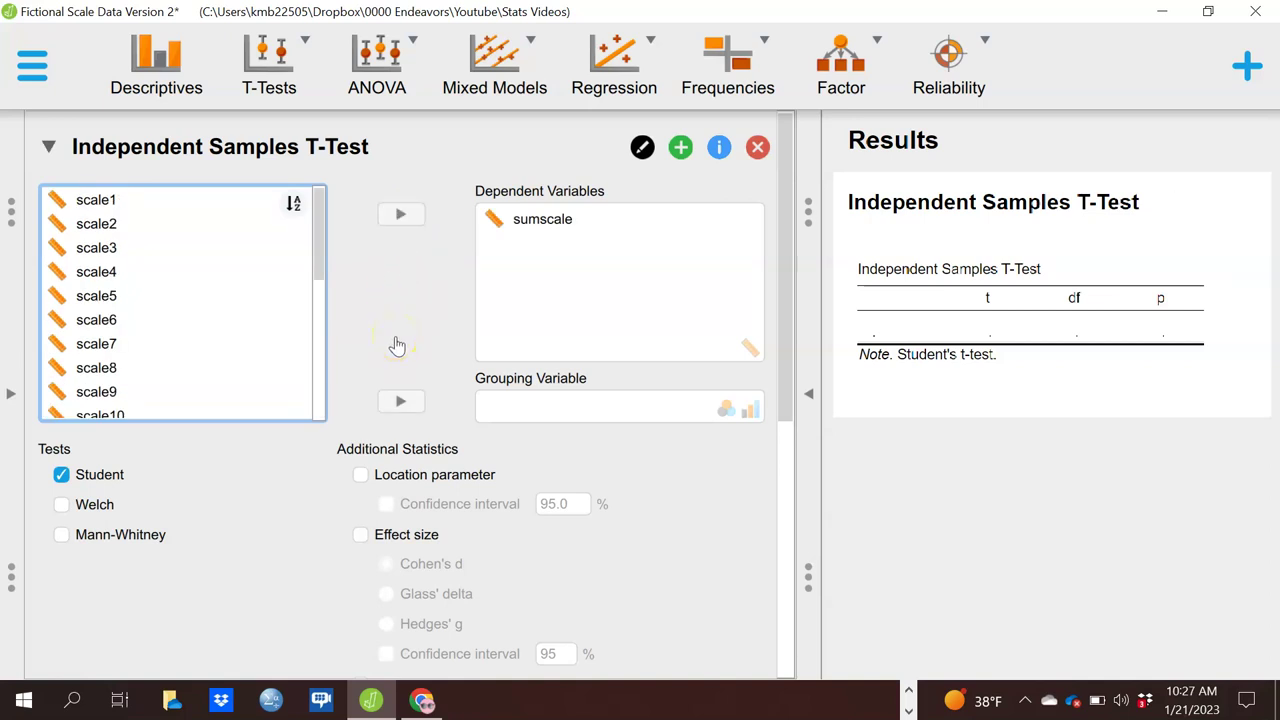
# Check the measurement-level options of the scale2 column in the data, and assign gender as the grouping variable of the t-test.
pyautogui.click(400, 405)
pyautogui.moveTo(314, 257); pyautogui.dragTo(314, 420)
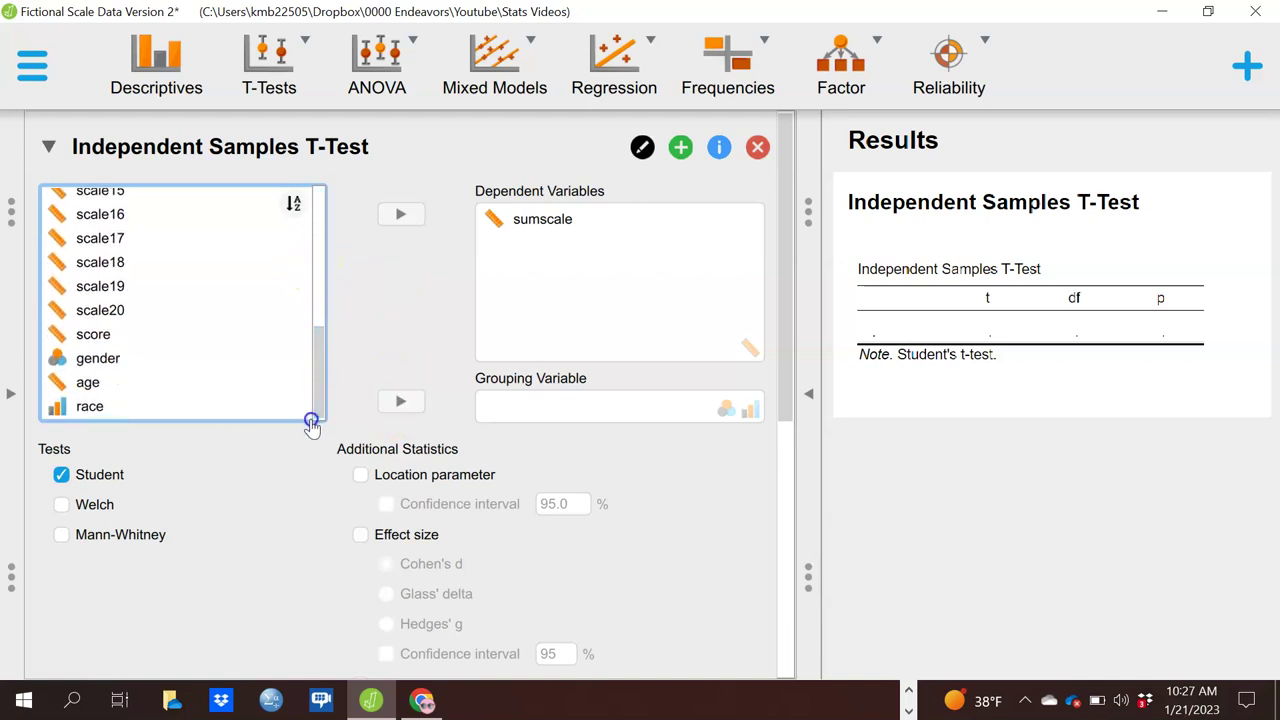
pyautogui.click(138, 367)
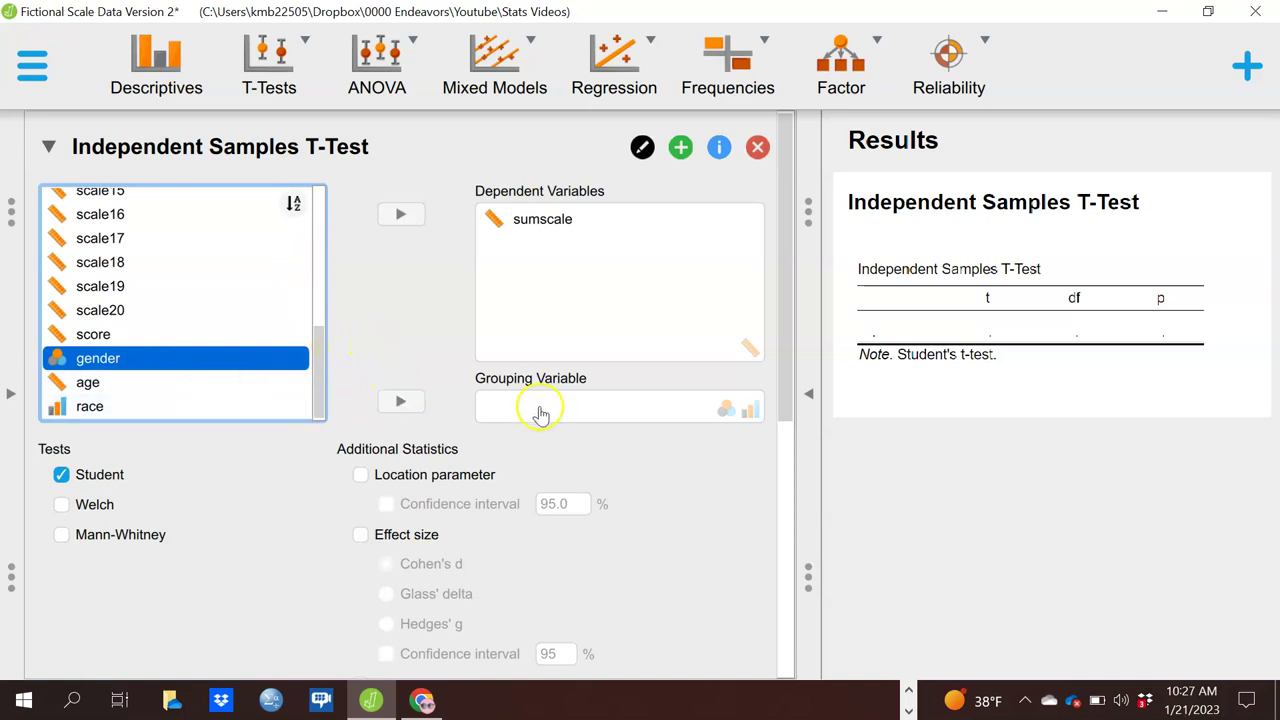
pyautogui.moveTo(760, 343)
pyautogui.mouseDown()
pyautogui.moveTo(743, 366)
pyautogui.moveTo(749, 337)
pyautogui.moveTo(758, 362)
pyautogui.mouseUp()
pyautogui.moveTo(741, 422)
pyautogui.mouseDown()
pyautogui.moveTo(737, 411)
pyautogui.moveTo(703, 417)
pyautogui.moveTo(703, 452)
pyautogui.mouseUp()
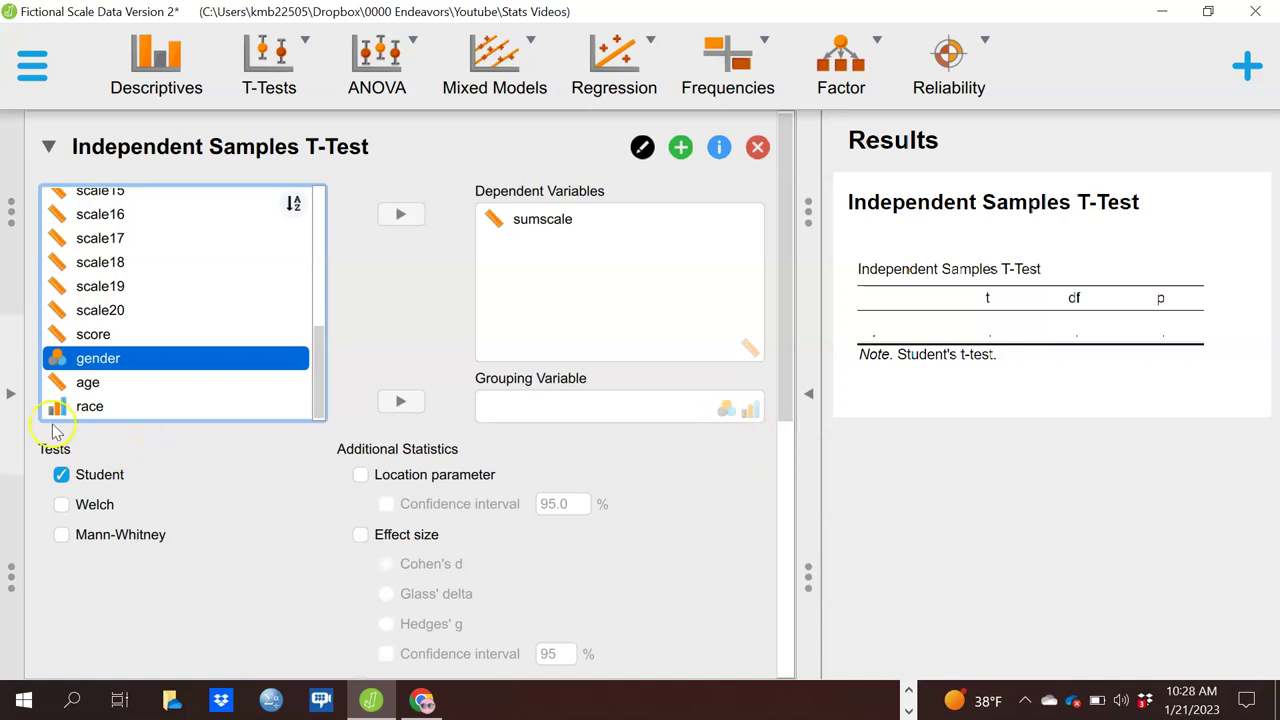
pyautogui.click(10, 393)
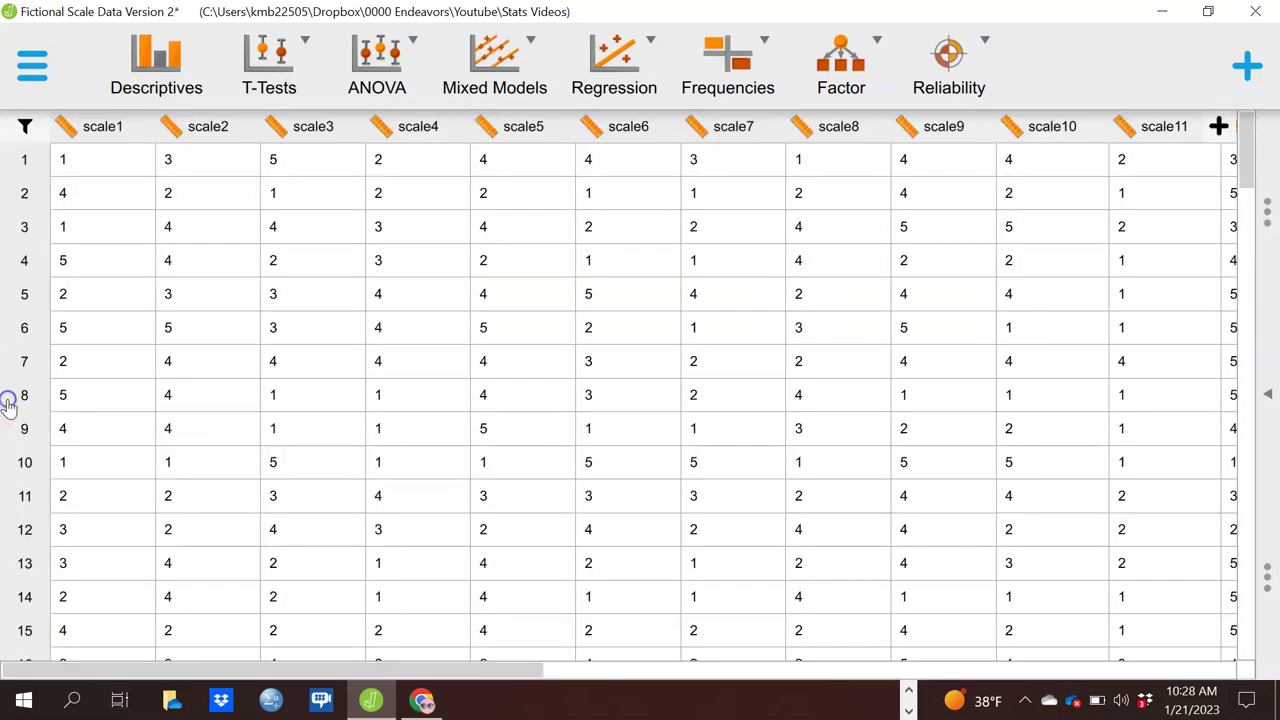
pyautogui.click(168, 126)
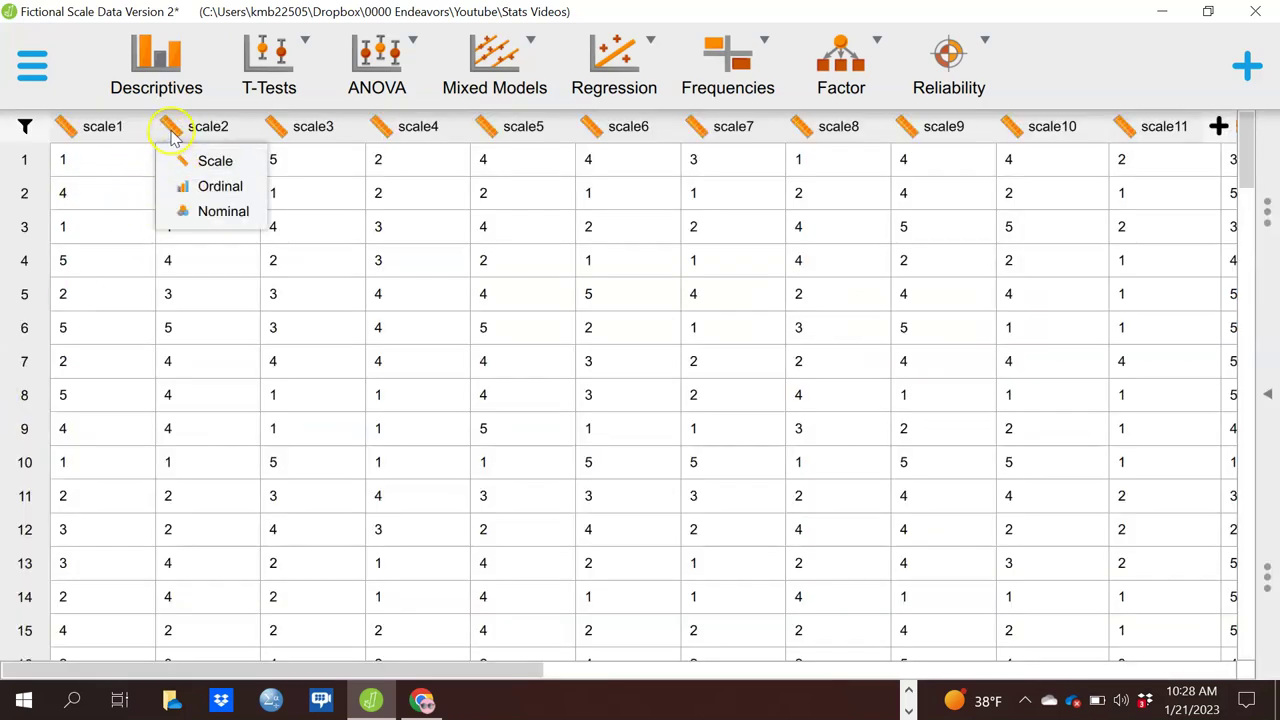
pyautogui.click(1267, 392)
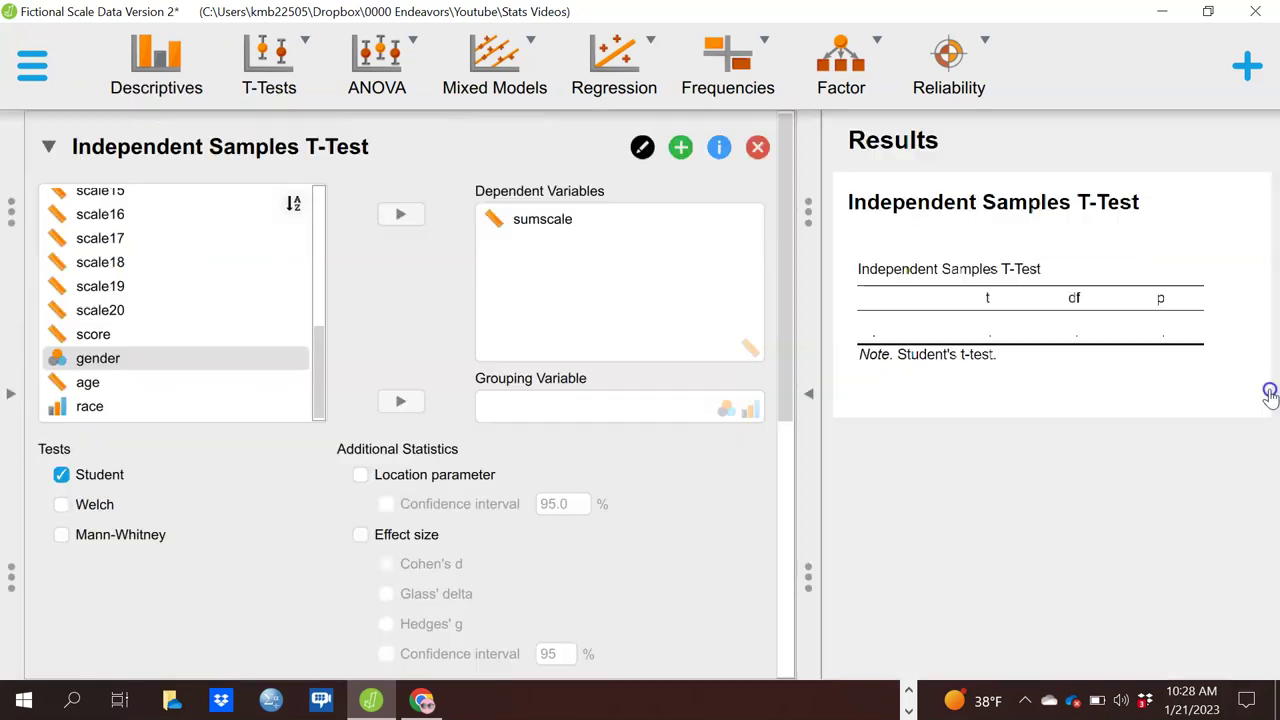
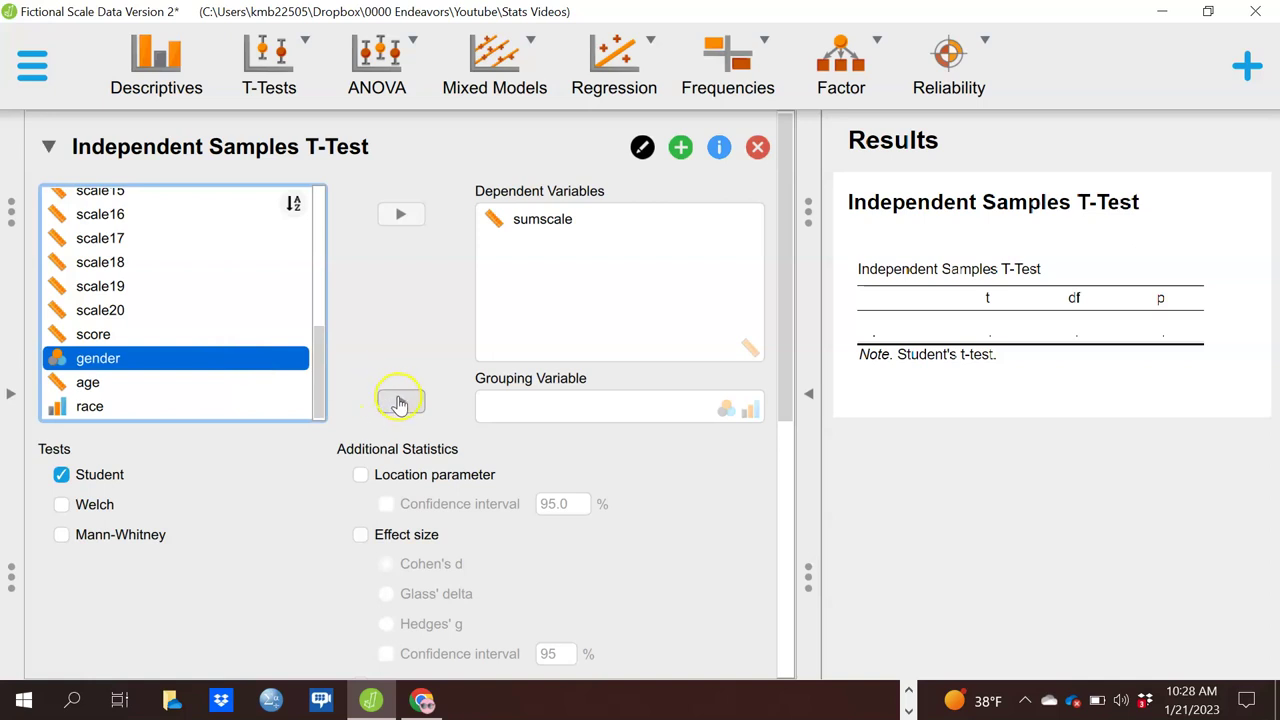
pyautogui.click(400, 401)
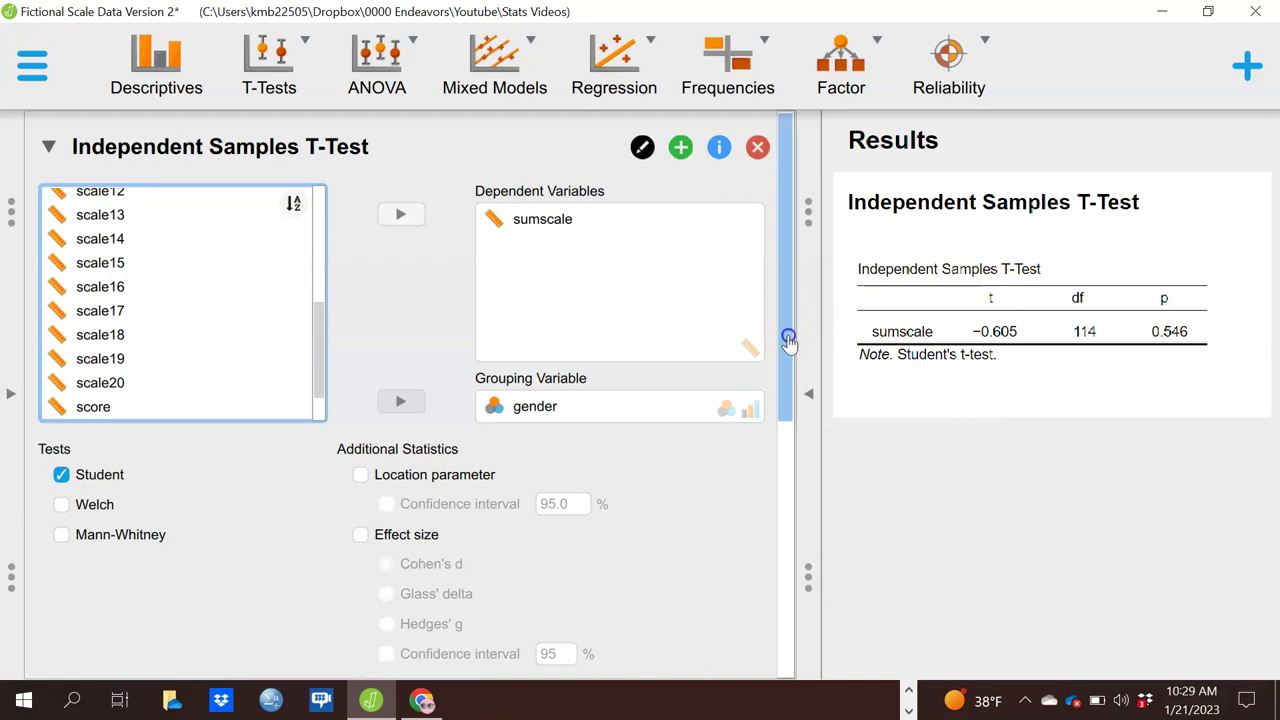
# Add the location parameter with its 95% confidence interval to the t-test, and view the full-width results table.
pyautogui.moveTo(786, 343); pyautogui.dragTo(788, 445)
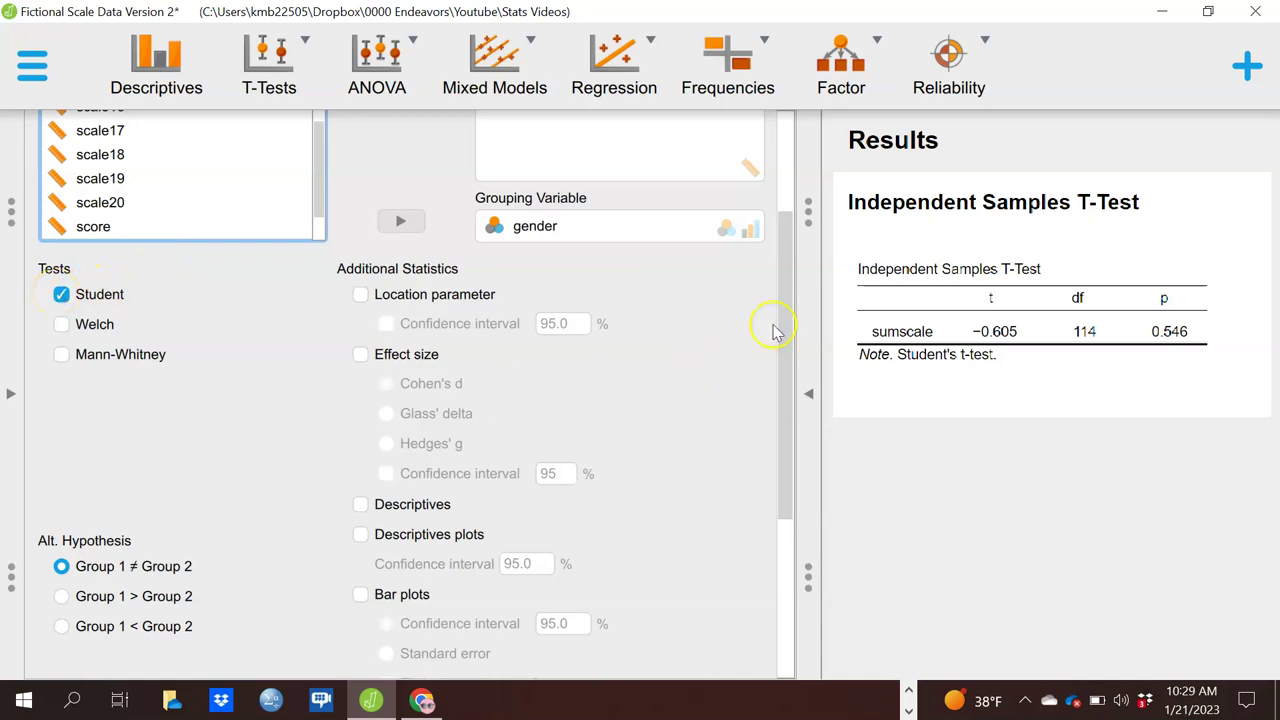
pyautogui.moveTo(786, 323); pyautogui.dragTo(791, 409)
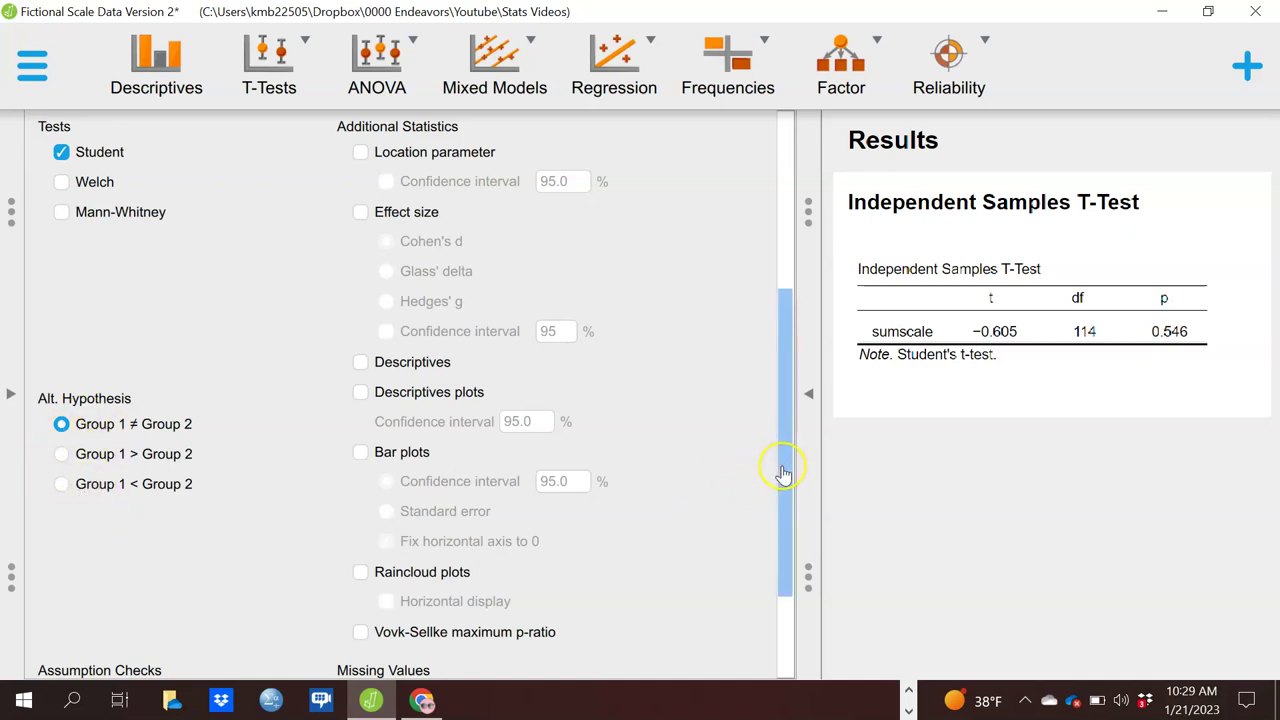
pyautogui.moveTo(786, 474); pyautogui.dragTo(794, 347)
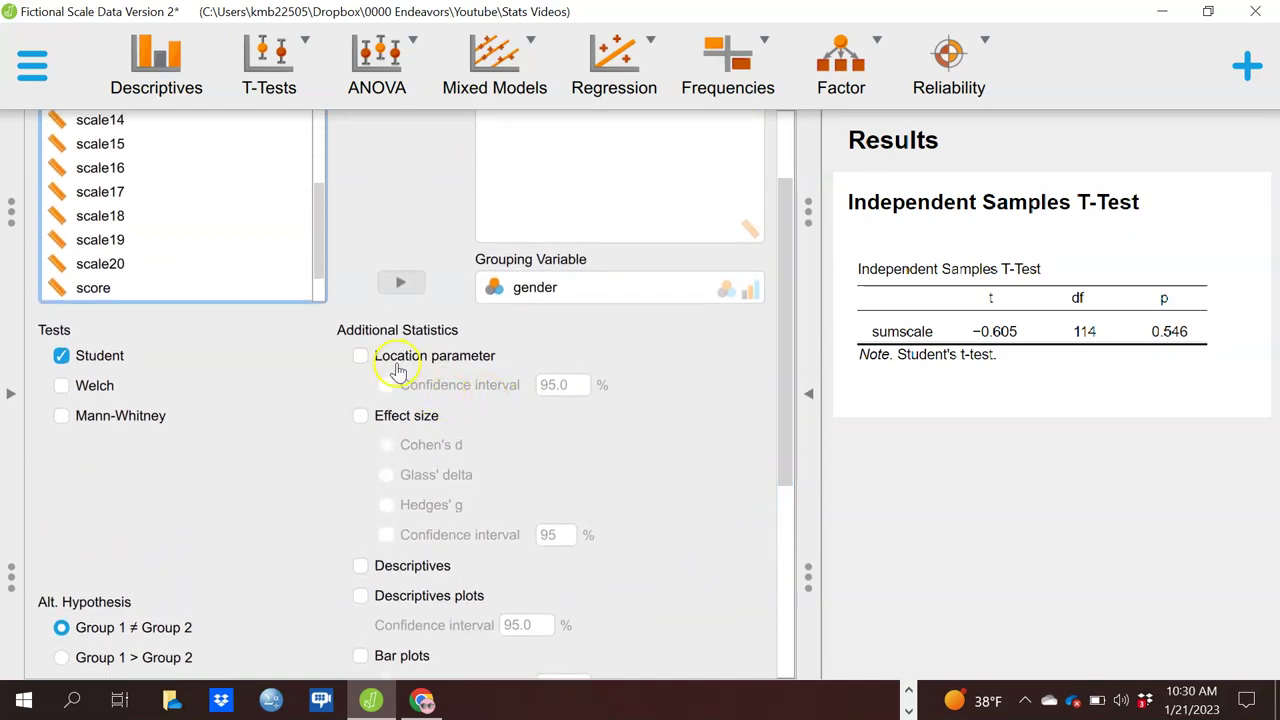
pyautogui.click(361, 356)
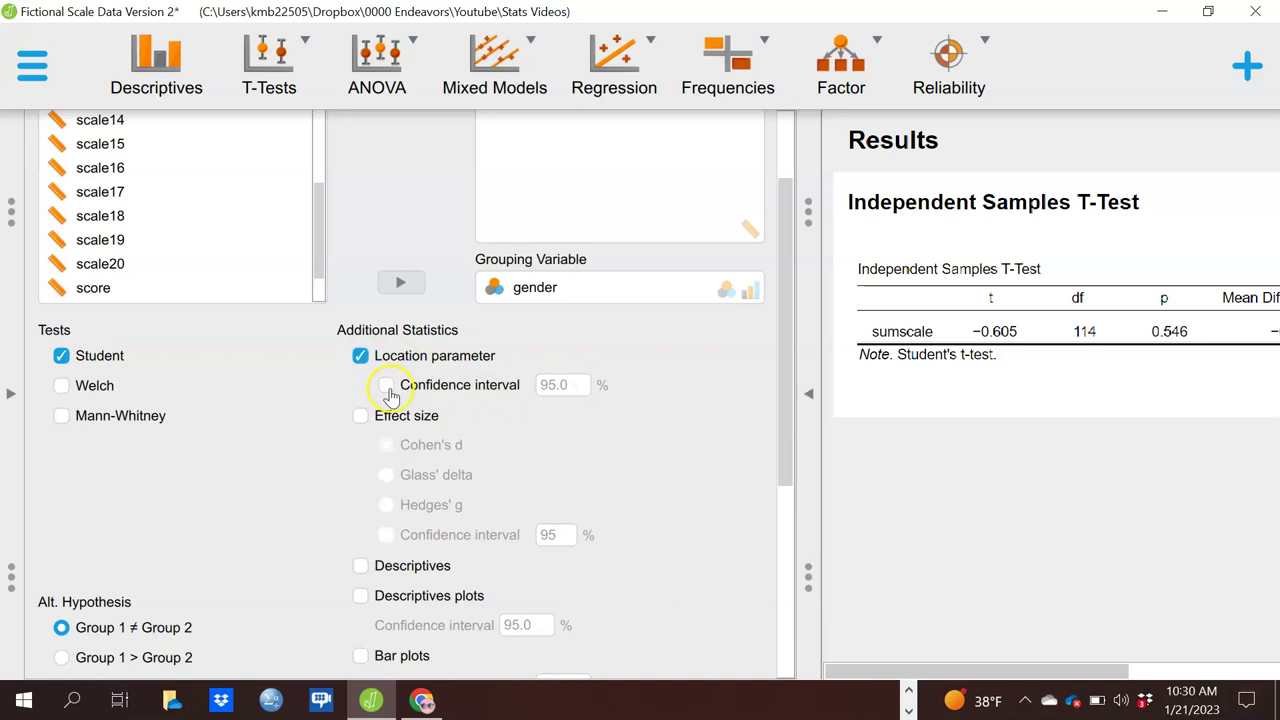
pyautogui.click(387, 385)
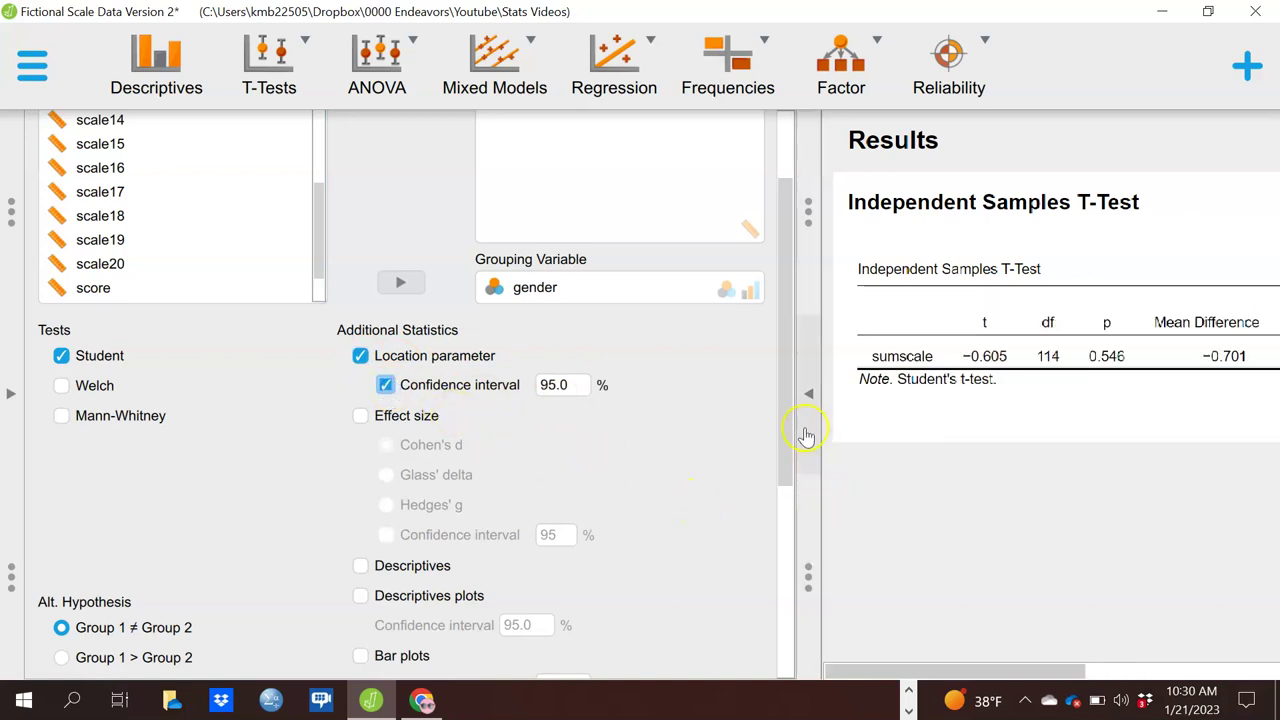
pyautogui.click(808, 395)
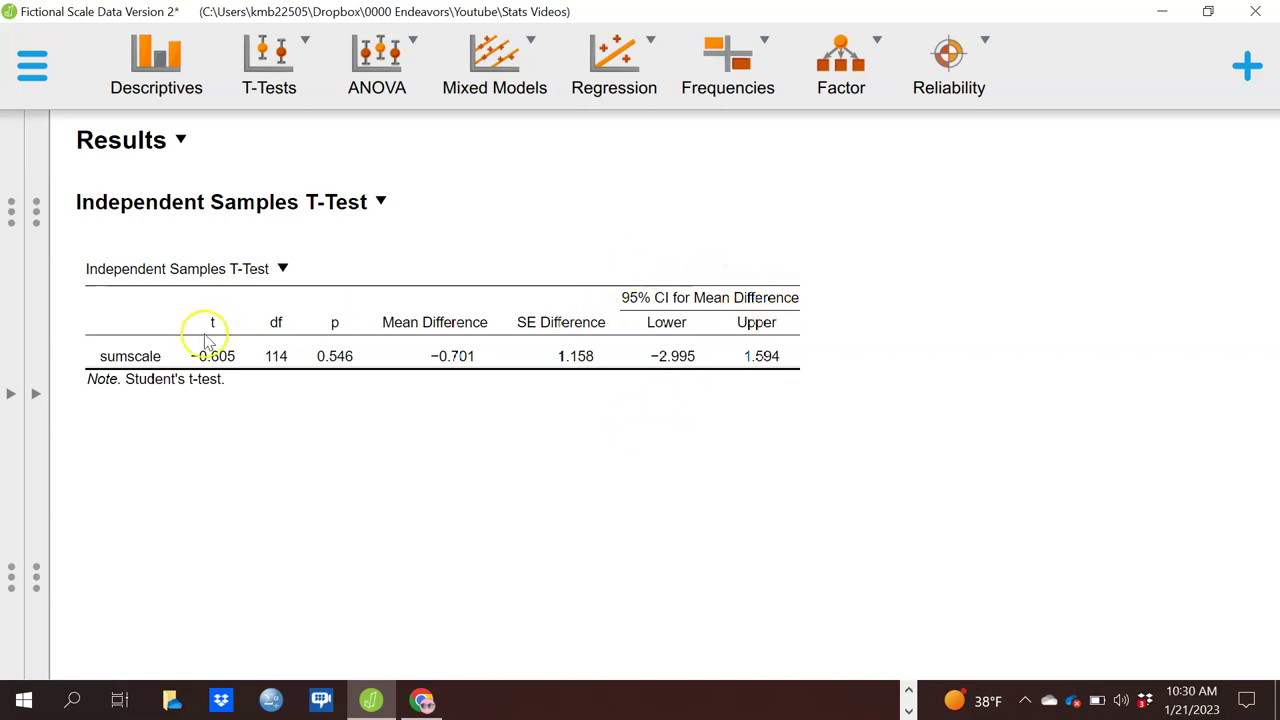
pyautogui.click(36, 393)
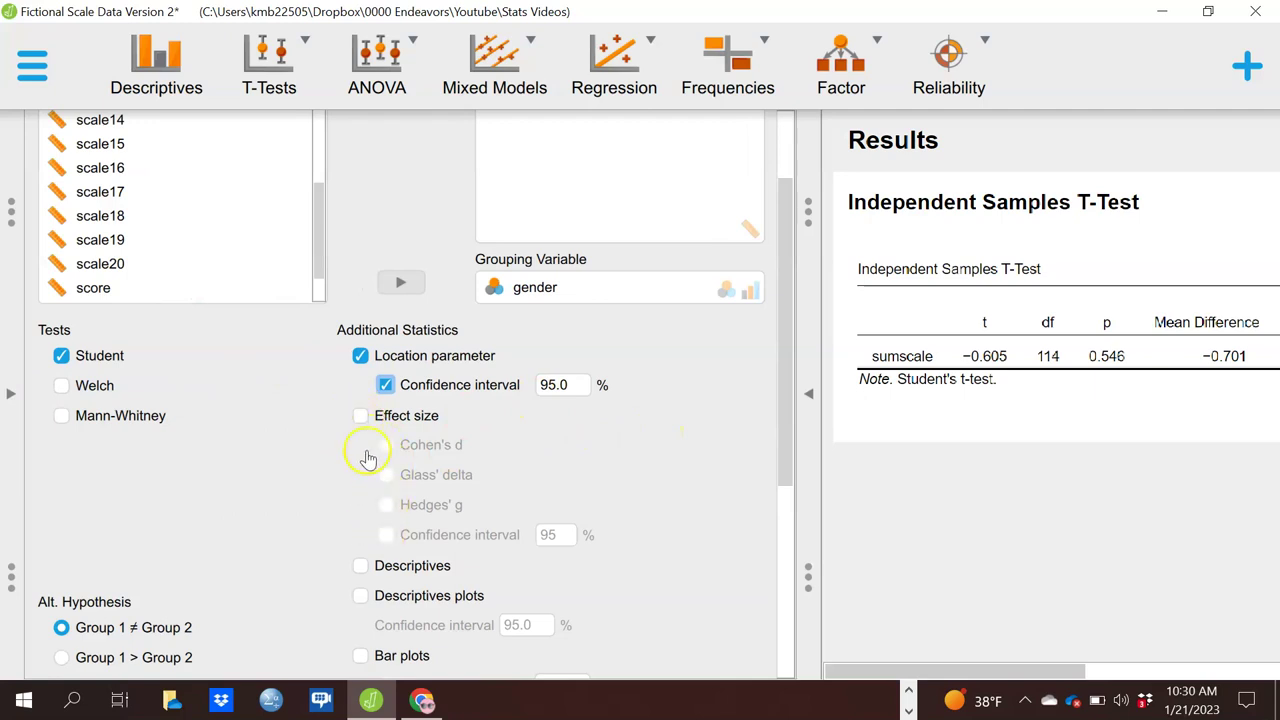
# Add the Cohen's d effect size to the t-test, and view it in the full-width results table.
pyautogui.click(360, 415)
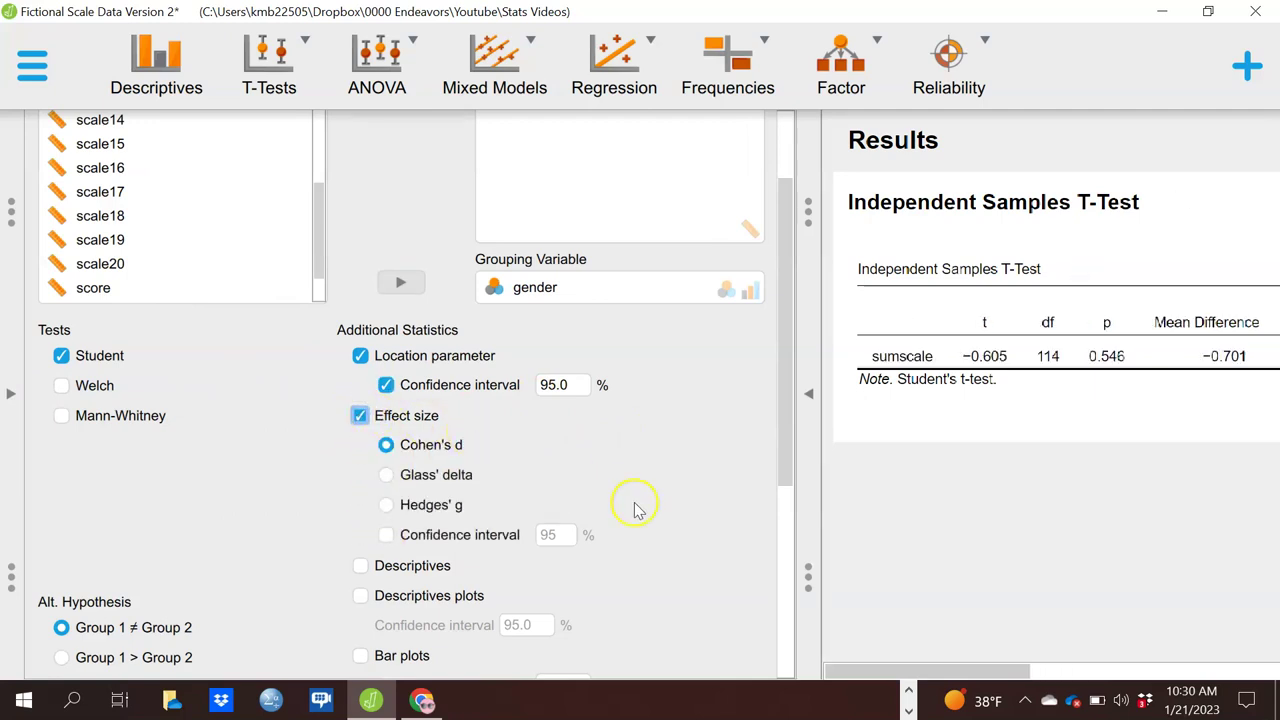
pyautogui.click(808, 397)
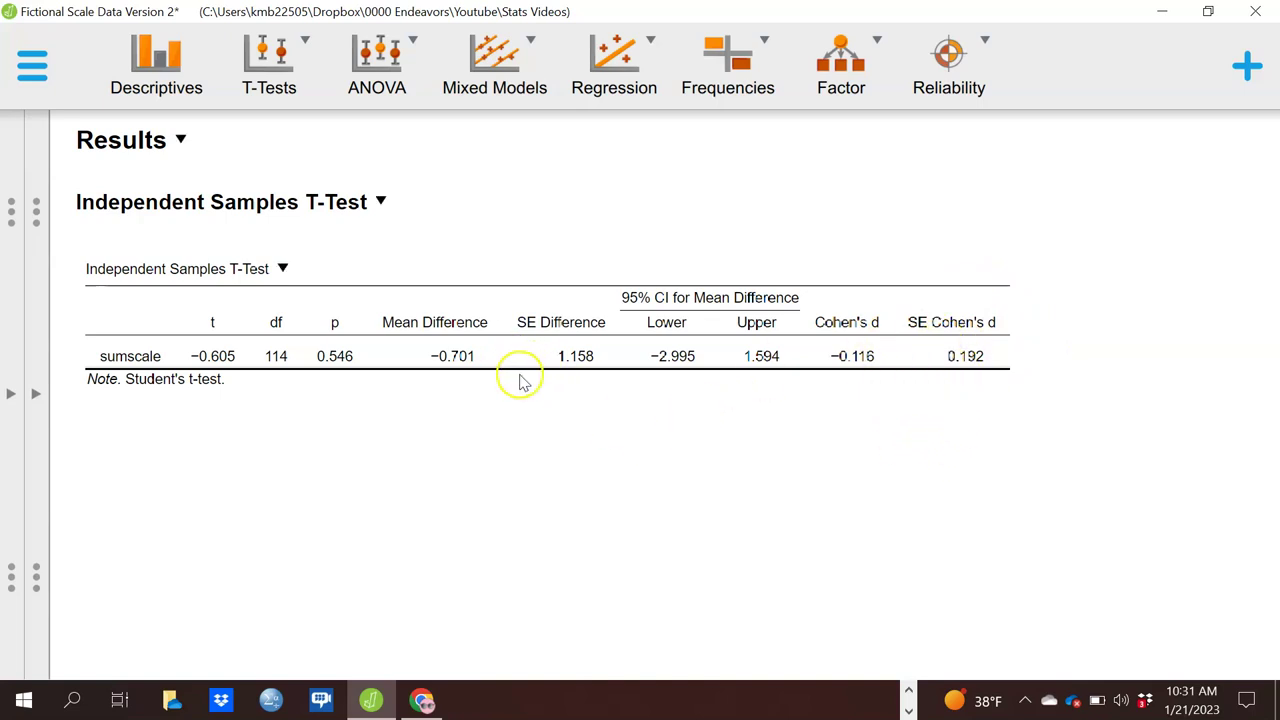
pyautogui.click(36, 394)
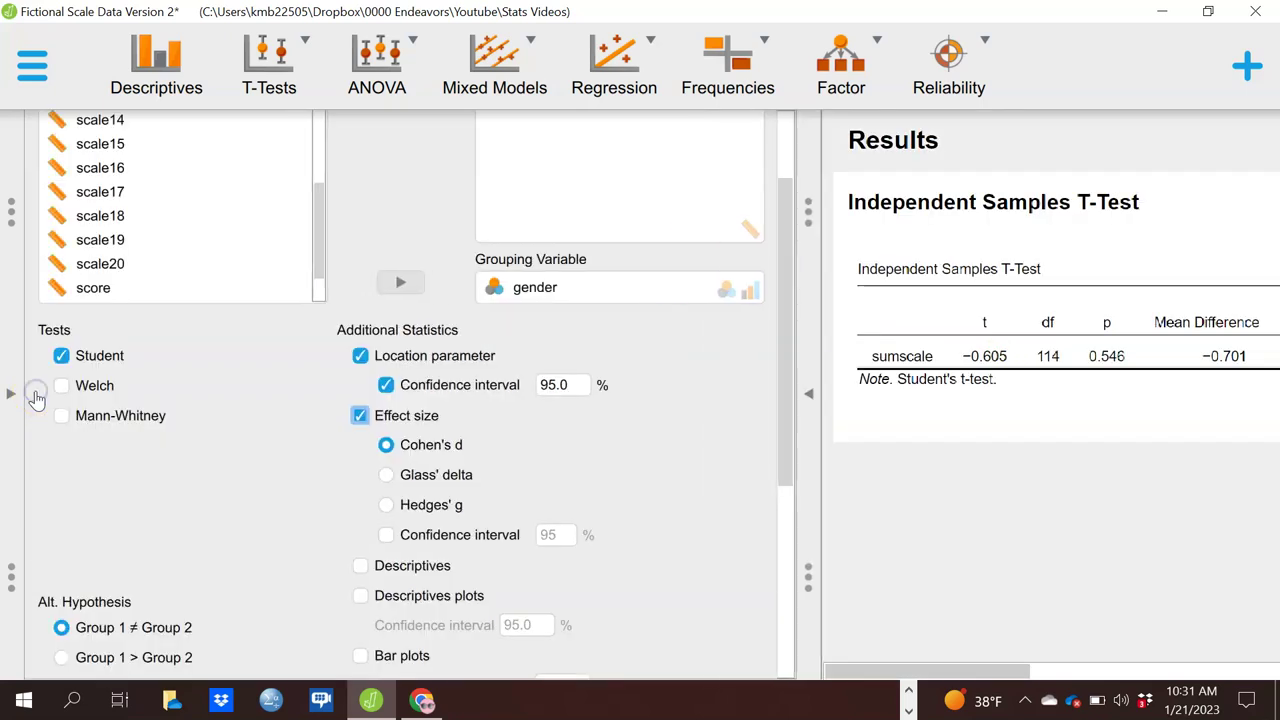
# Add group descriptives for sumscale to the t-test output, and review the table in the full-width results.
pyautogui.moveTo(785, 270); pyautogui.dragTo(783, 389)
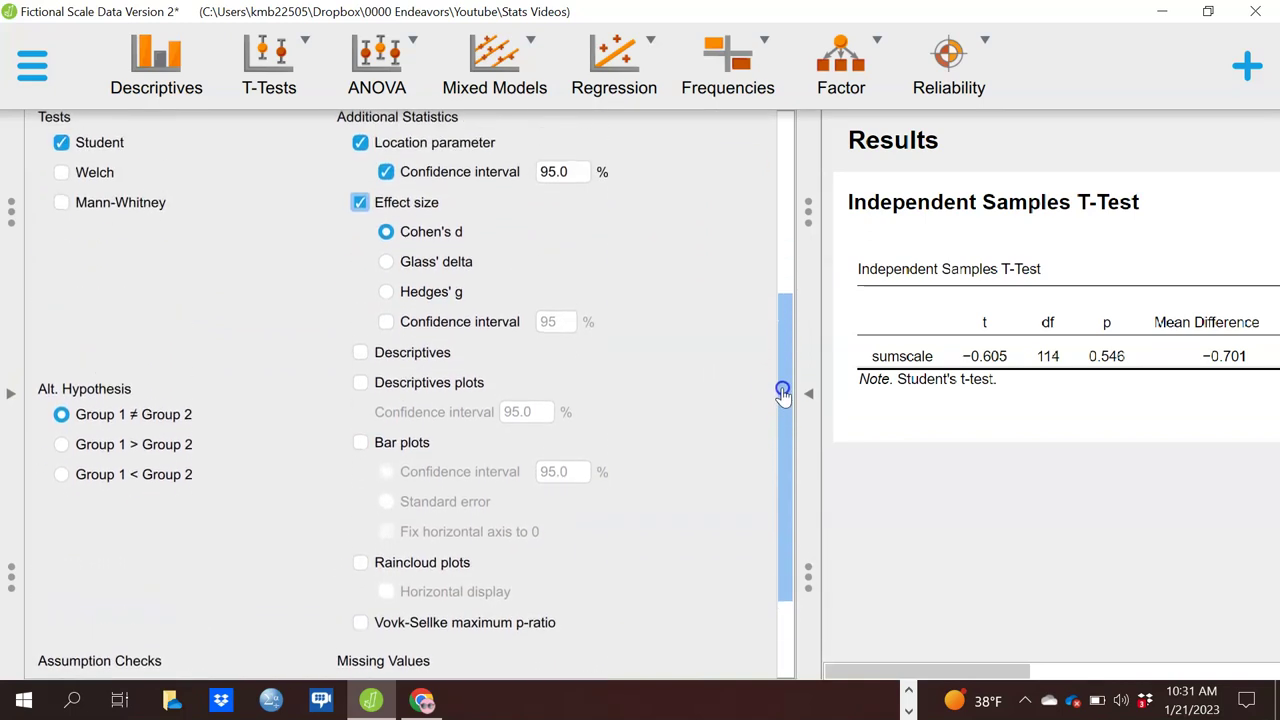
pyautogui.click(361, 355)
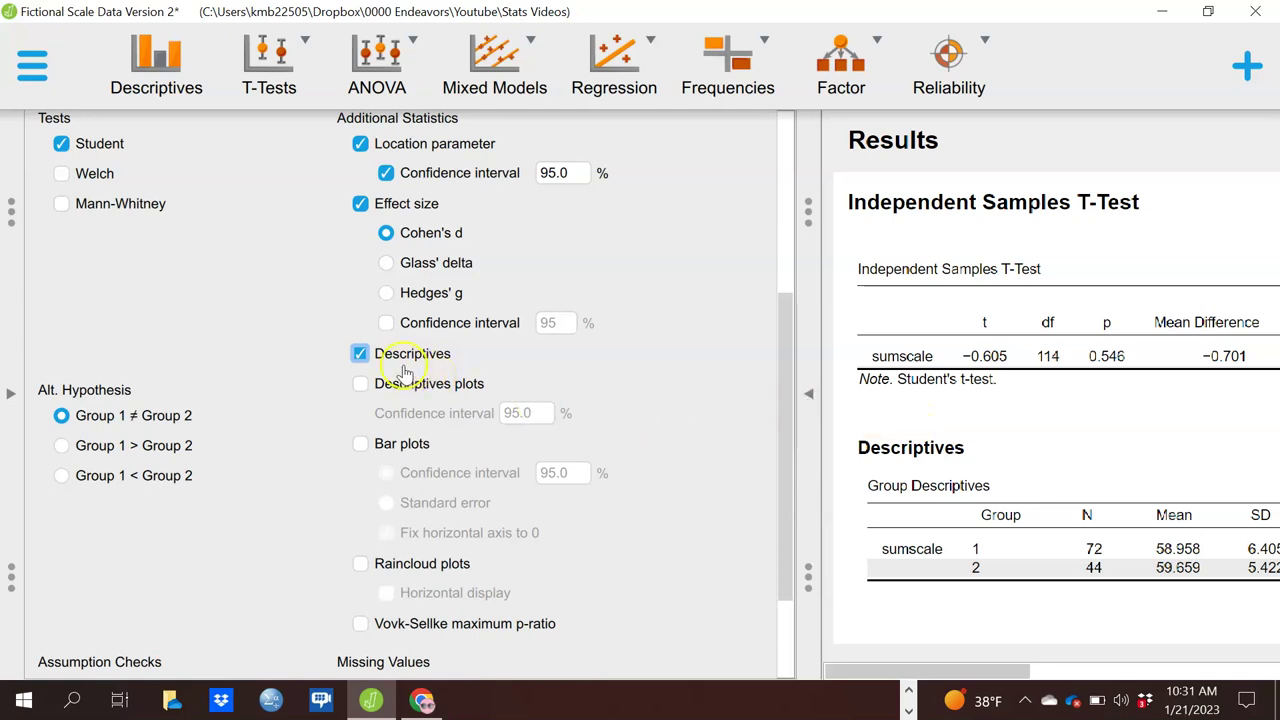
pyautogui.click(808, 395)
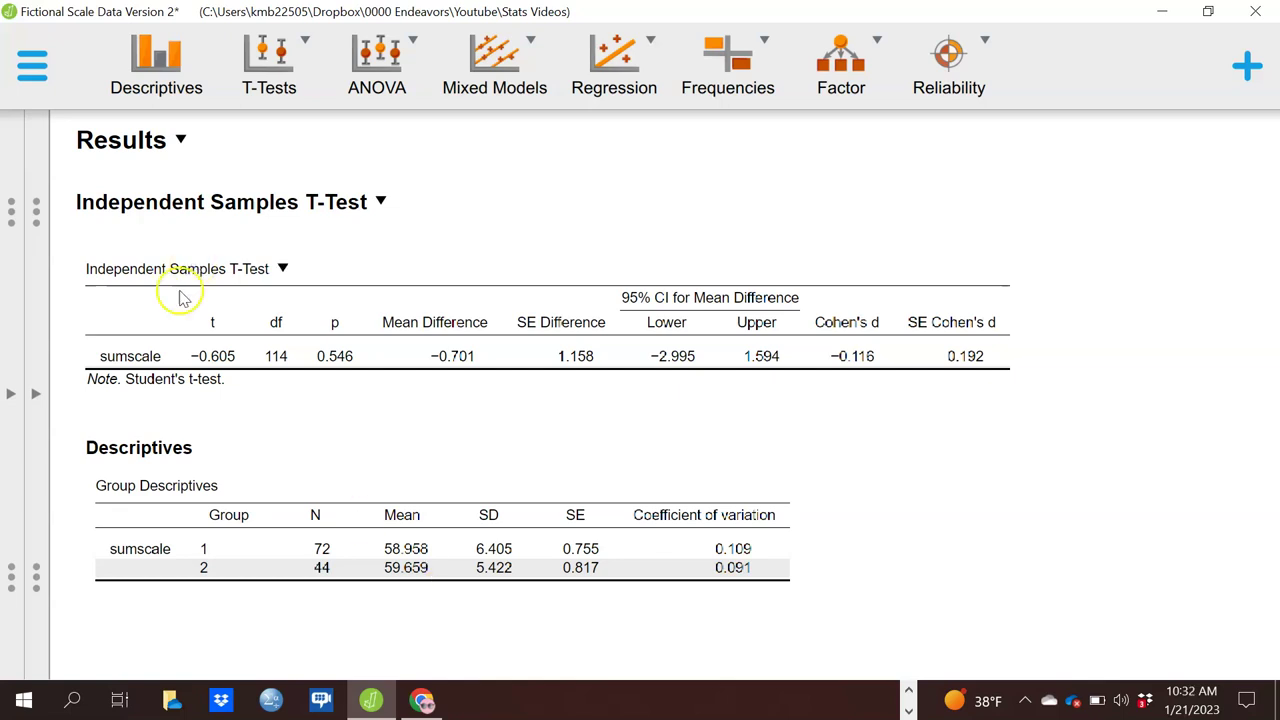
pyautogui.click(36, 395)
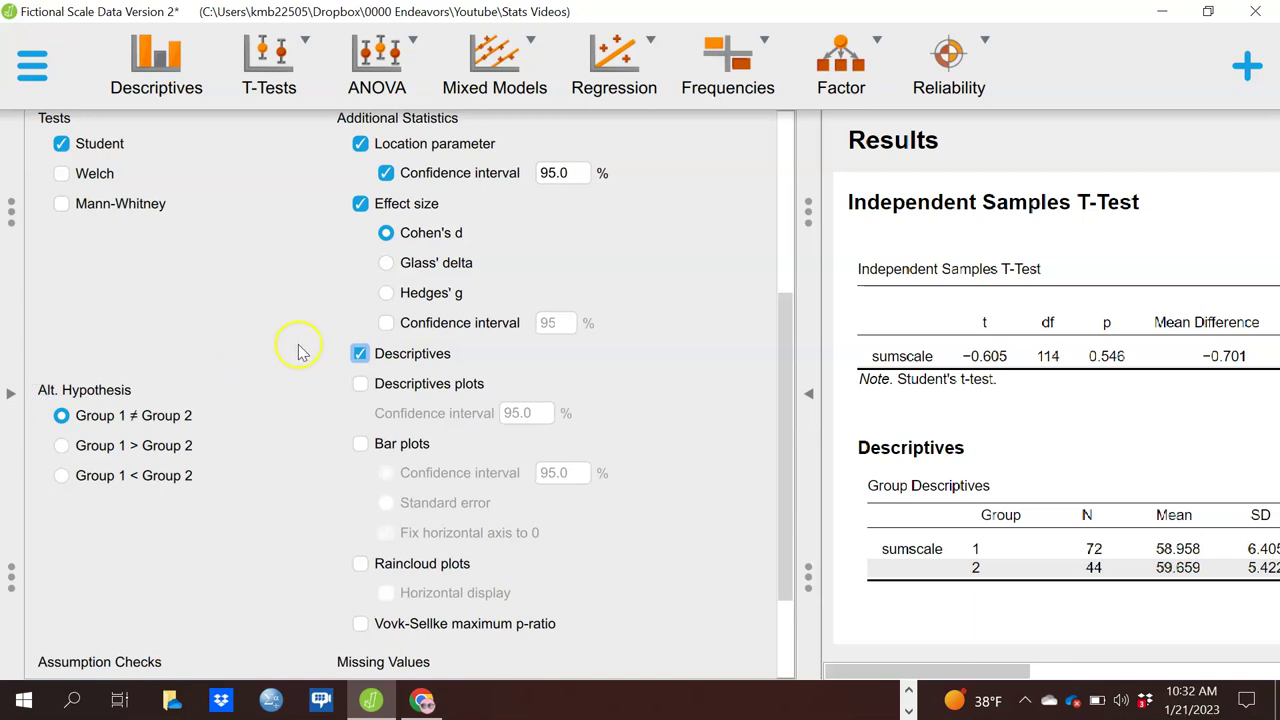
# Add descriptives plots with a 95% confidence interval, and examine the sumscale by gender plot in the full-width results.
pyautogui.click(362, 385)
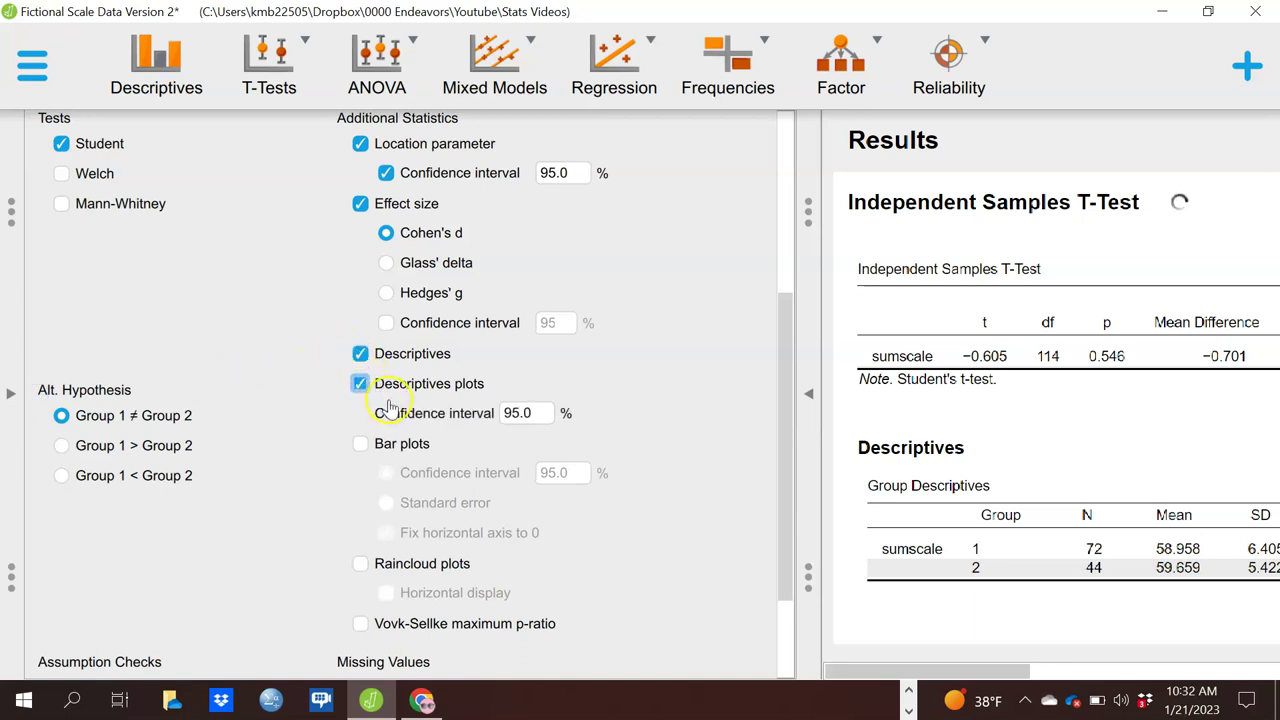
pyautogui.click(810, 398)
pyautogui.moveTo(1270, 255); pyautogui.dragTo(1263, 503)
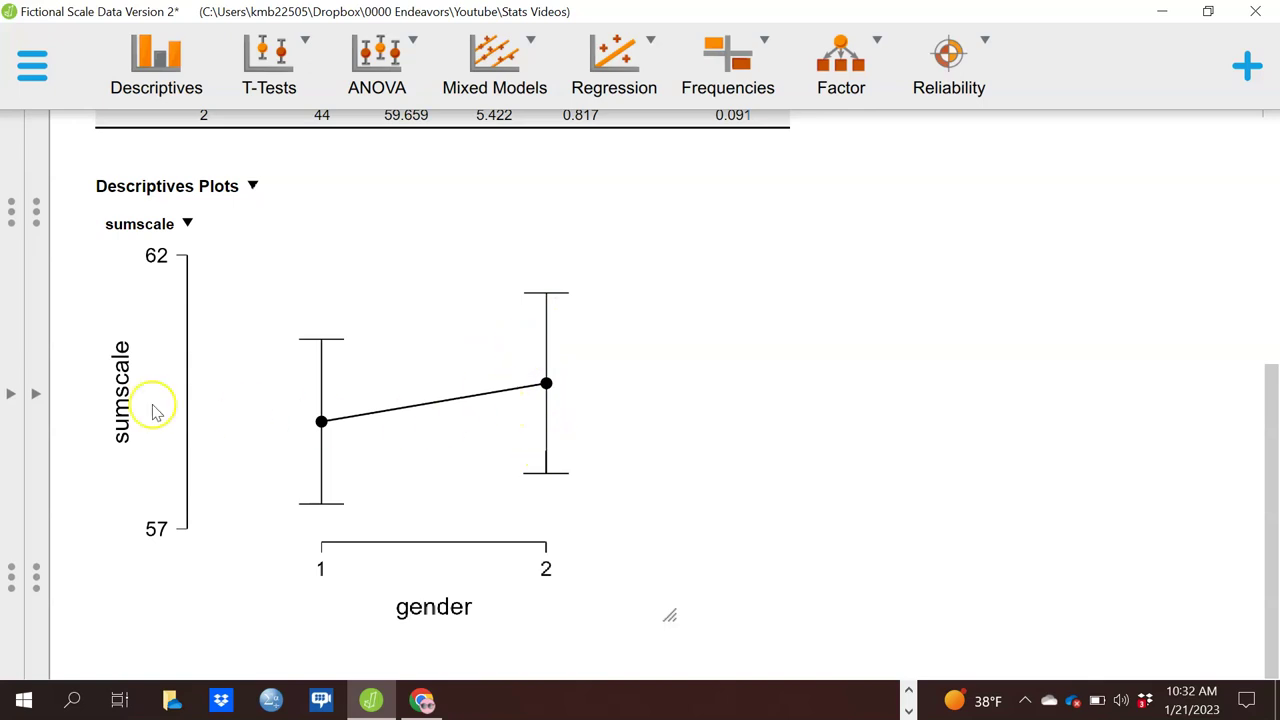
pyautogui.click(36, 394)
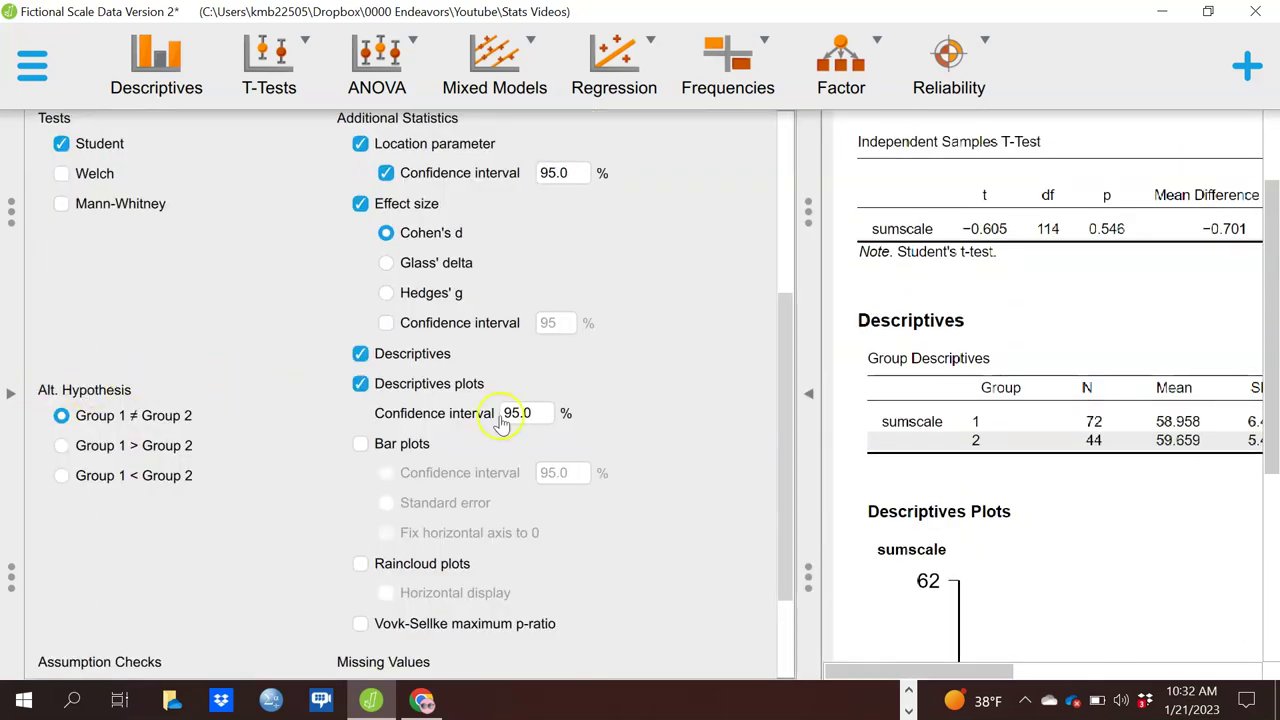
# Try out bar plots with a 95% confidence interval in the t-test results, and turn them off again.
pyautogui.click(362, 446)
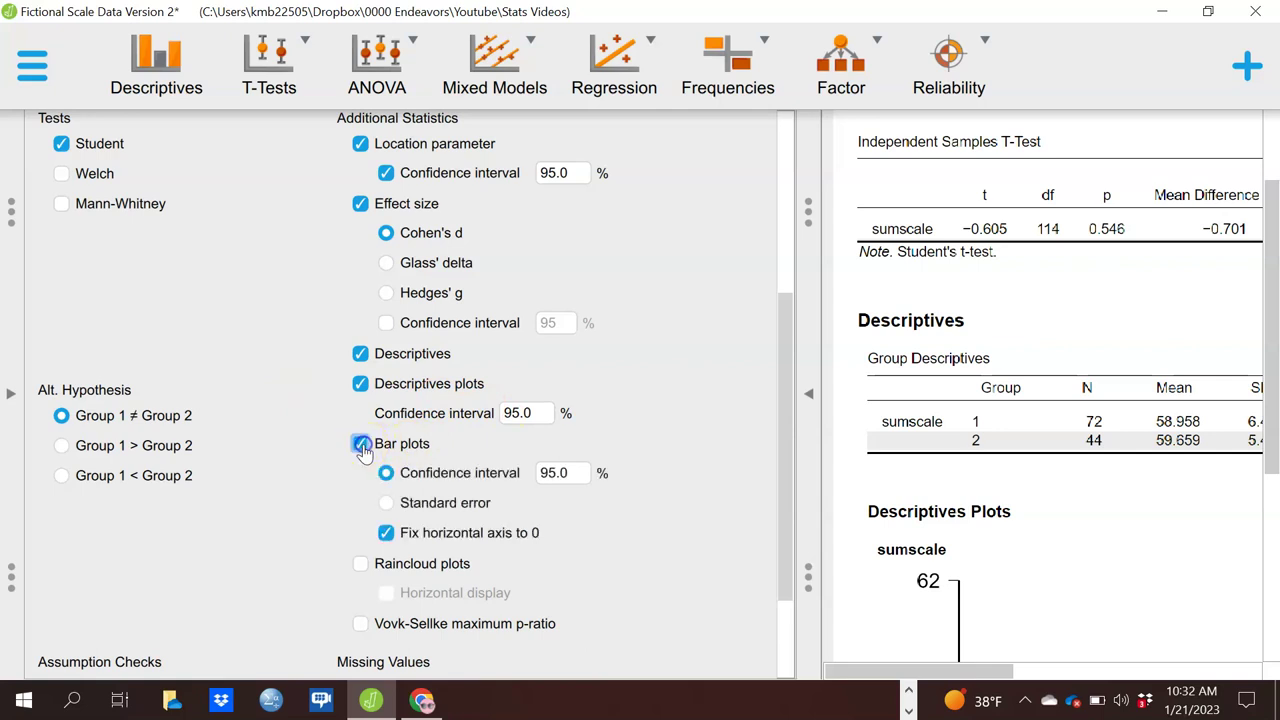
pyautogui.moveTo(1272, 285); pyautogui.dragTo(1268, 494)
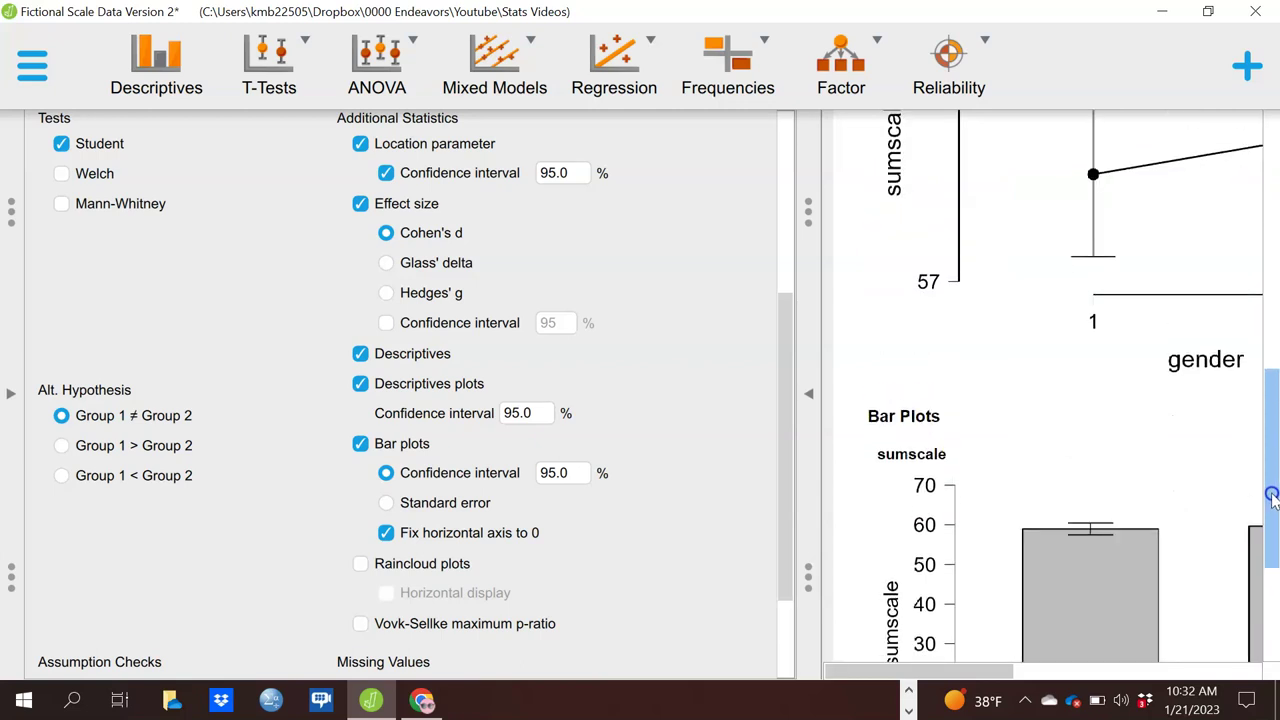
pyautogui.click(368, 446)
pyautogui.moveTo(786, 374); pyautogui.dragTo(783, 488)
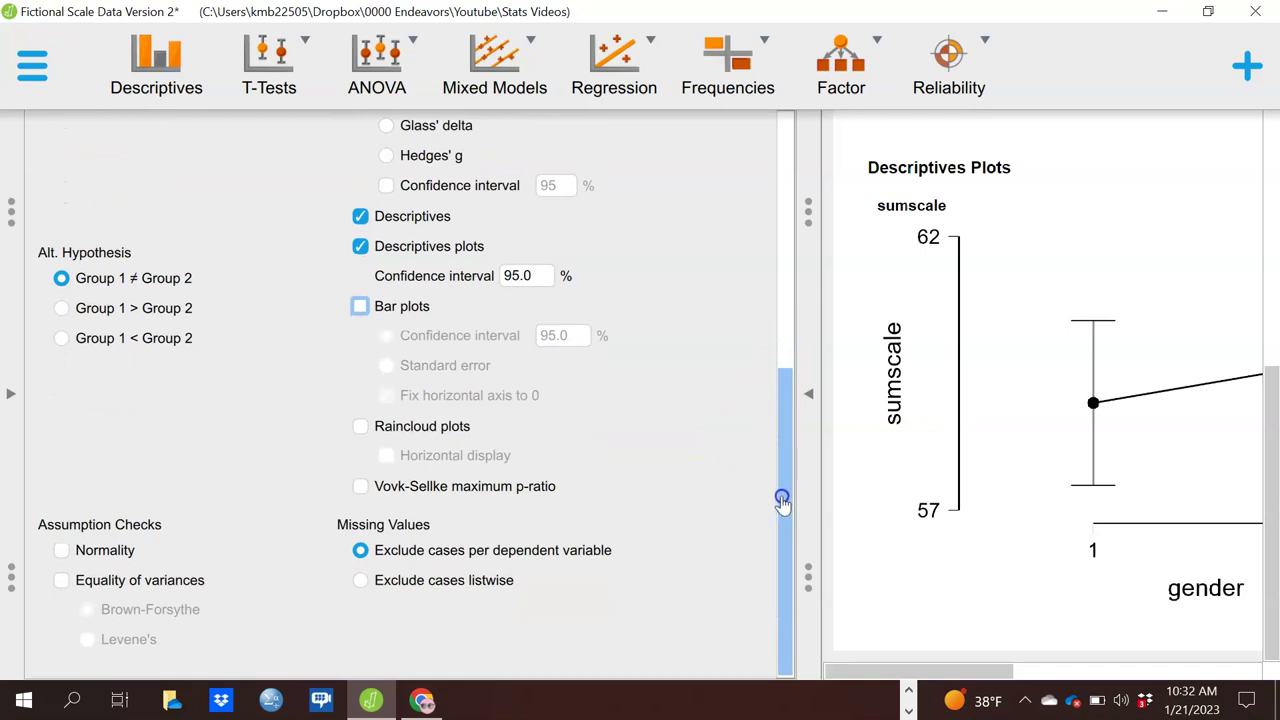
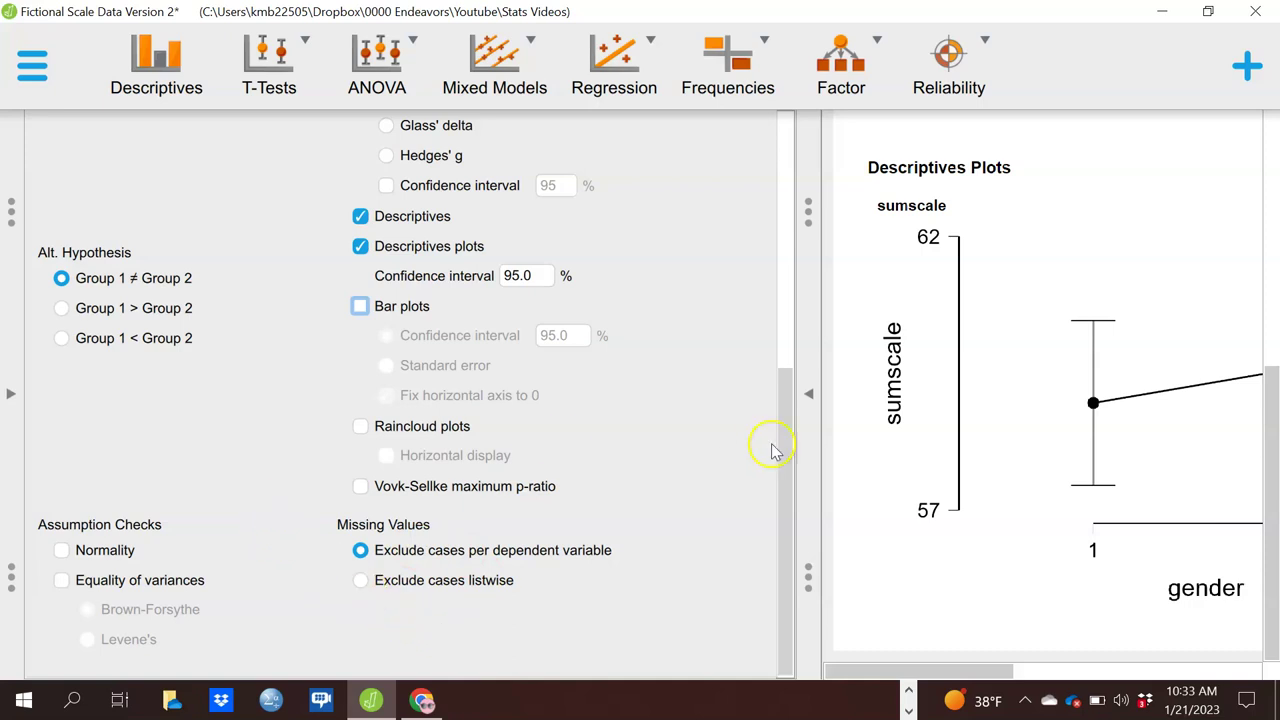
# Add the Brown-Forsythe equality of variances check to the independent samples t-test, and review its table in the full-width results.
pyautogui.moveTo(781, 381); pyautogui.dragTo(349, 623)
pyautogui.moveTo(786, 366); pyautogui.dragTo(766, 540)
pyautogui.click(62, 588)
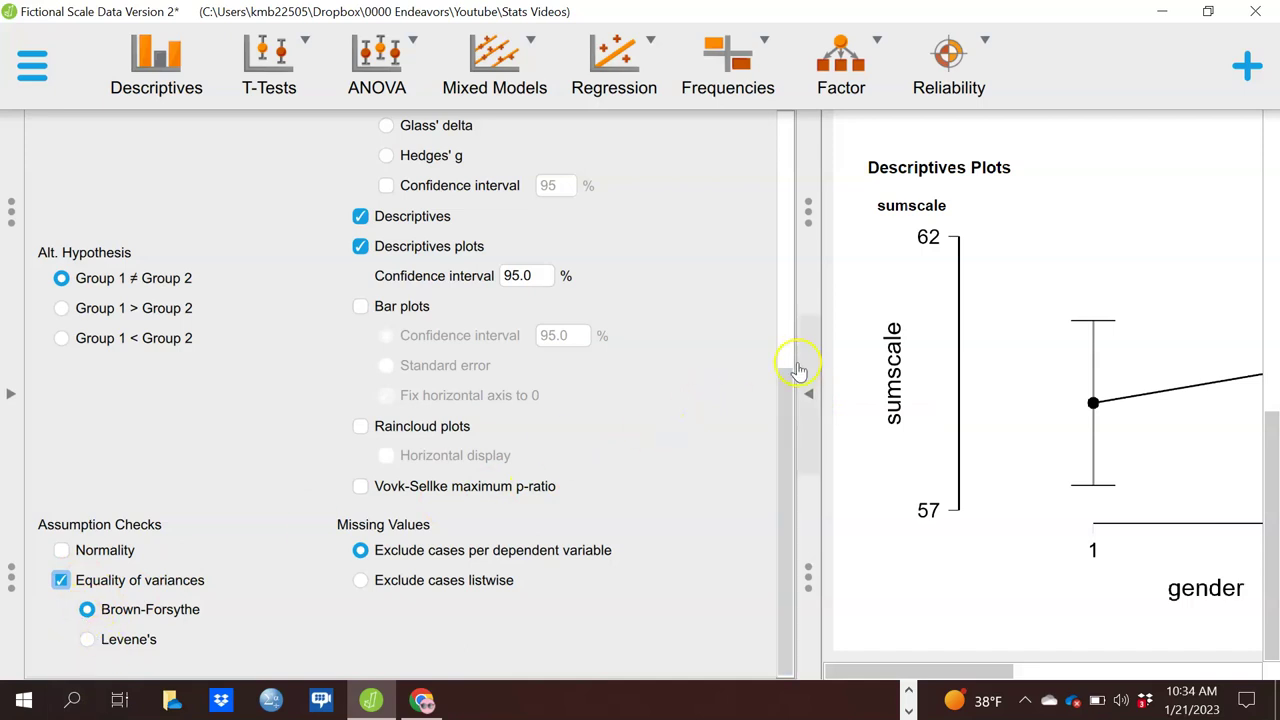
pyautogui.moveTo(789, 363); pyautogui.dragTo(777, 92)
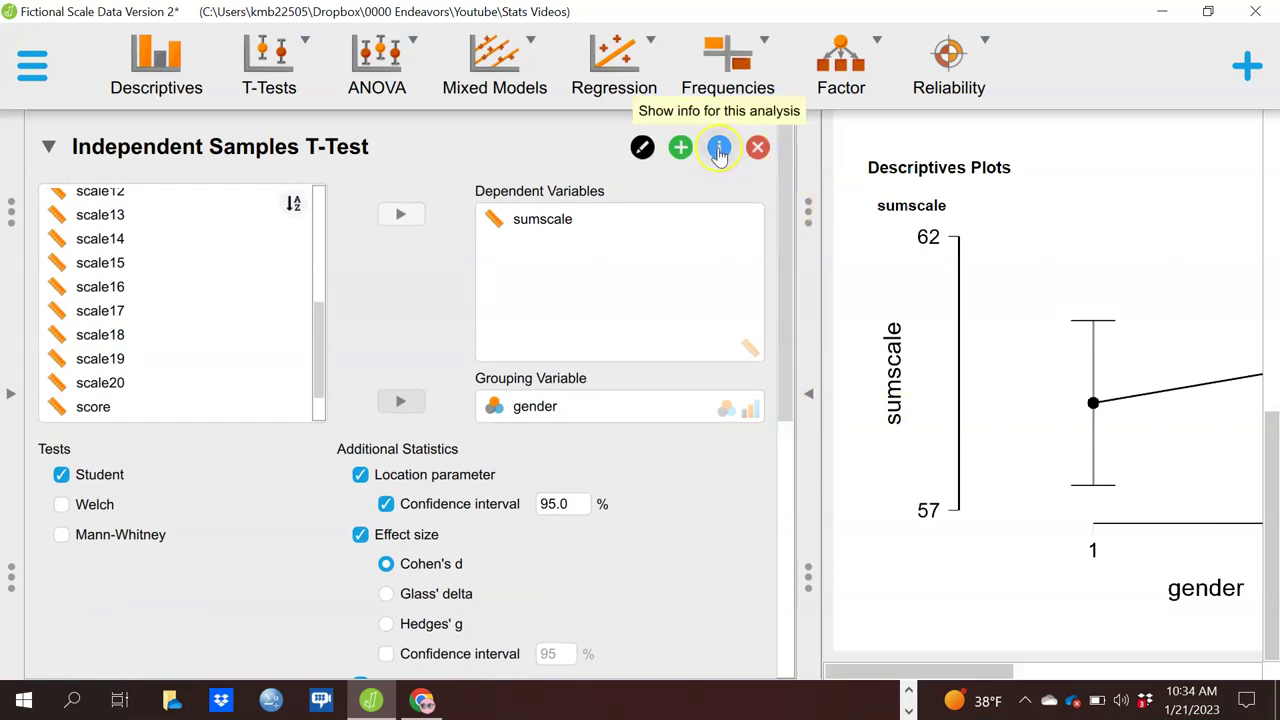
pyautogui.click(808, 392)
pyautogui.moveTo(1266, 440); pyautogui.dragTo(1275, 184)
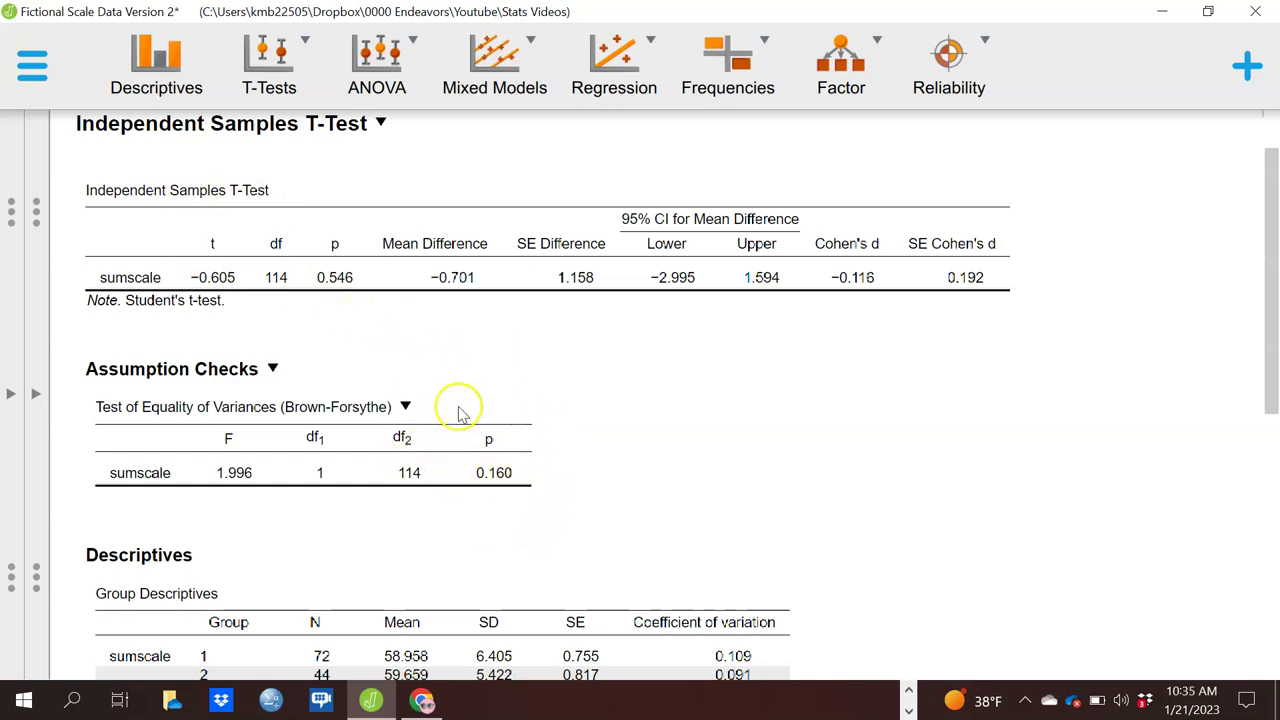
pyautogui.click(38, 394)
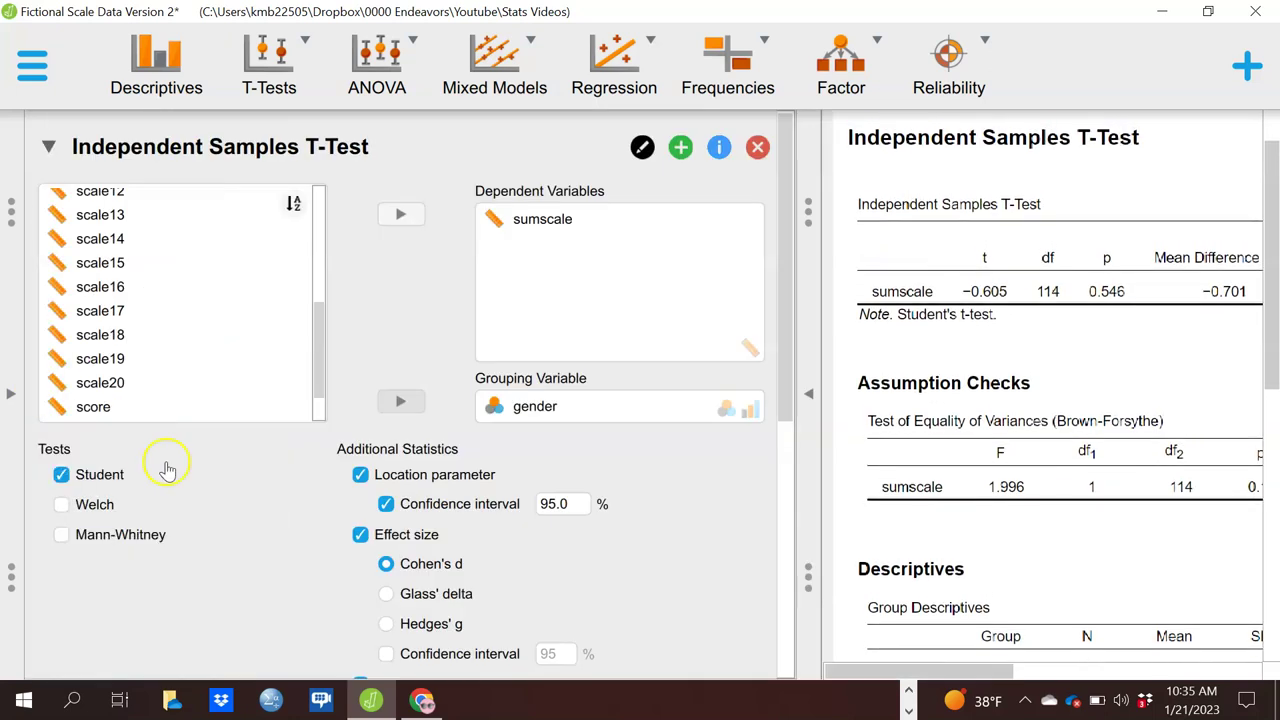
# Add the Welch test to the independent samples t-test while keeping the Student test, and compare both rows in the results.
pyautogui.moveTo(786, 343); pyautogui.dragTo(784, 402)
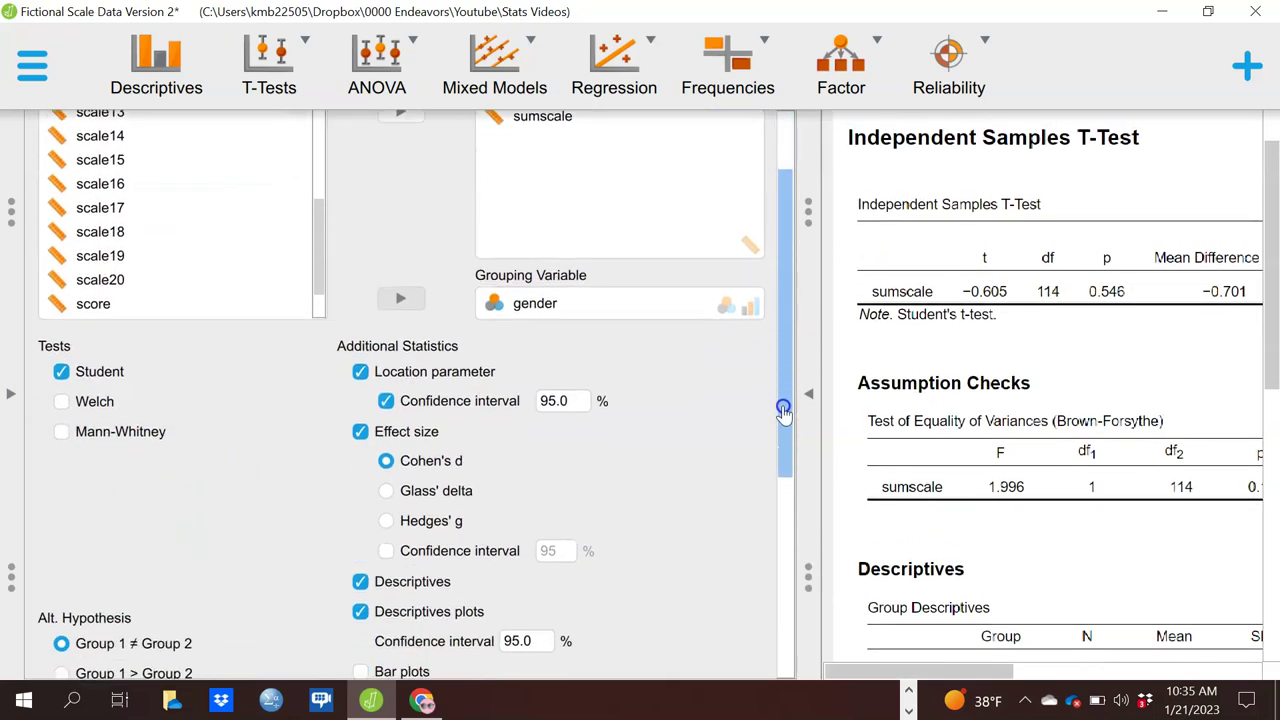
pyautogui.click(62, 402)
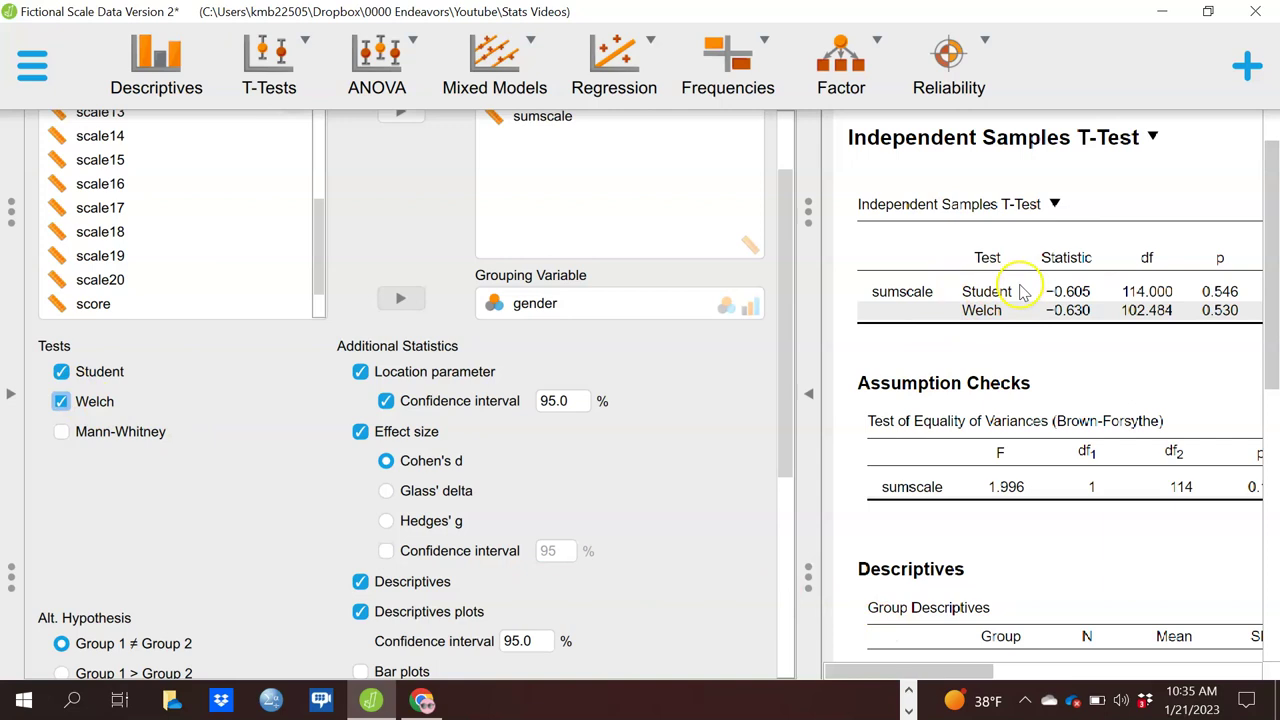
pyautogui.click(61, 372)
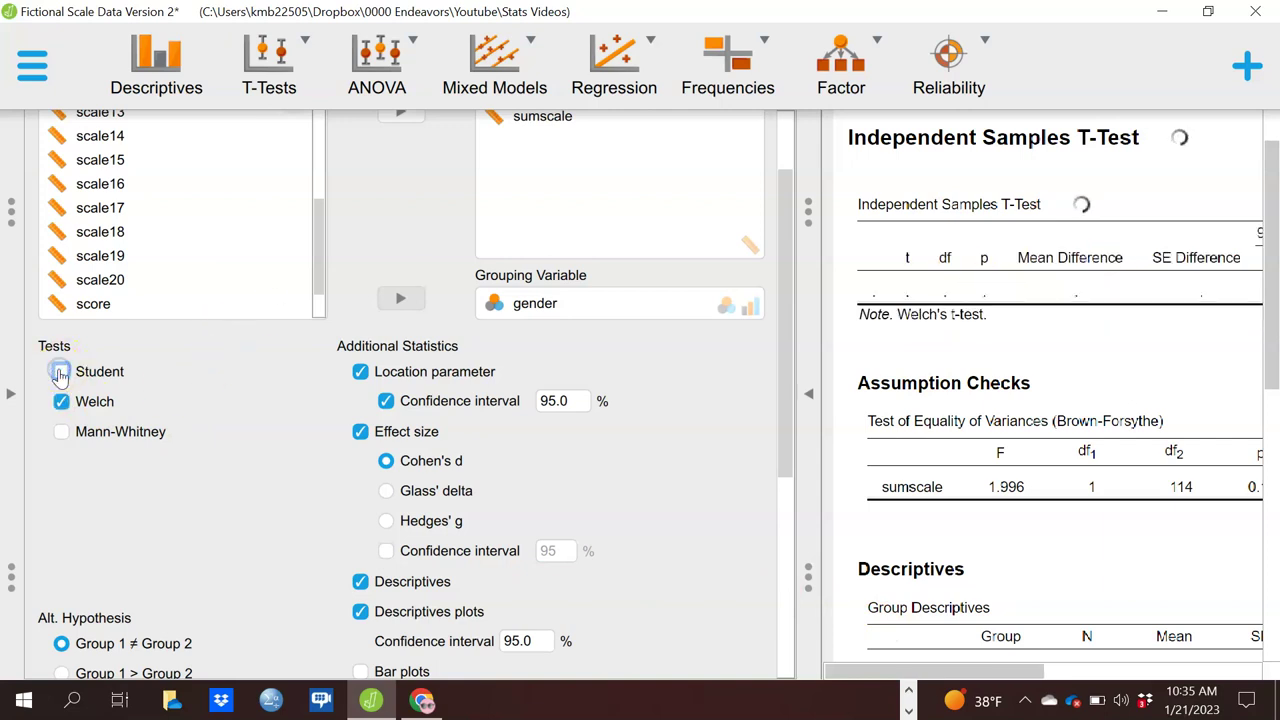
pyautogui.click(61, 372)
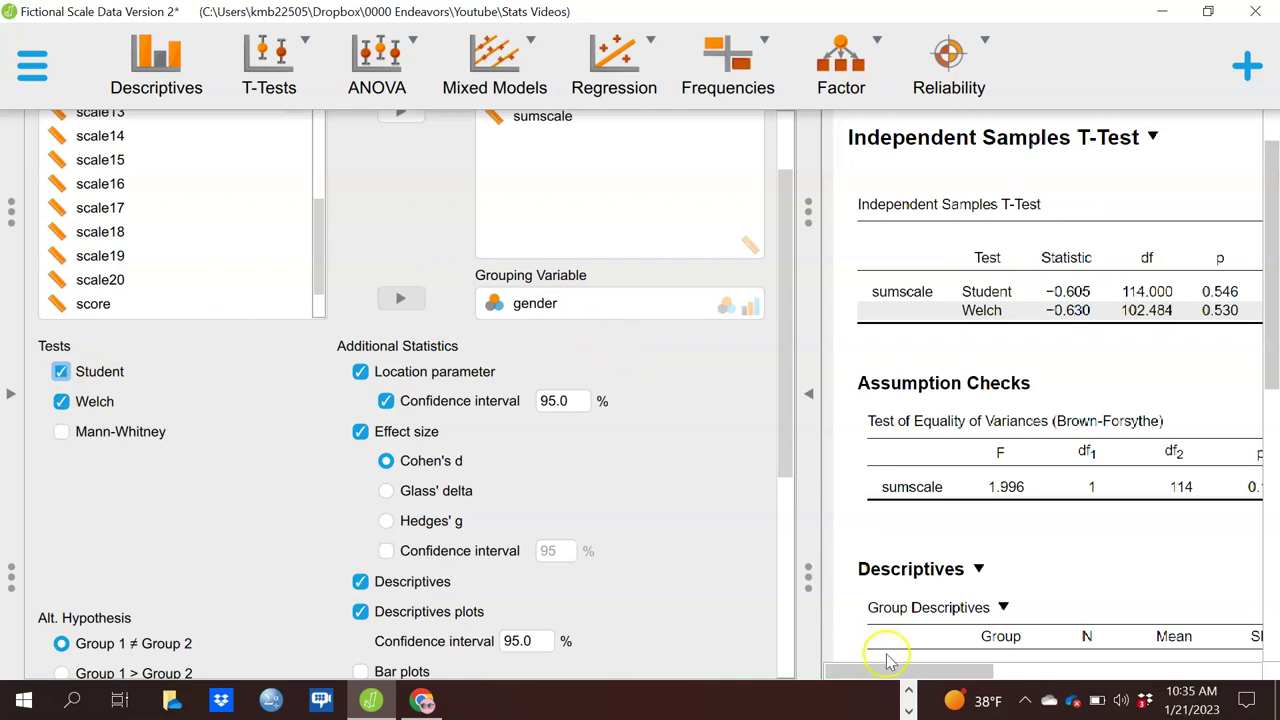
pyautogui.moveTo(883, 672)
pyautogui.mouseDown()
pyautogui.moveTo(943, 664)
pyautogui.moveTo(860, 664)
pyautogui.mouseUp()
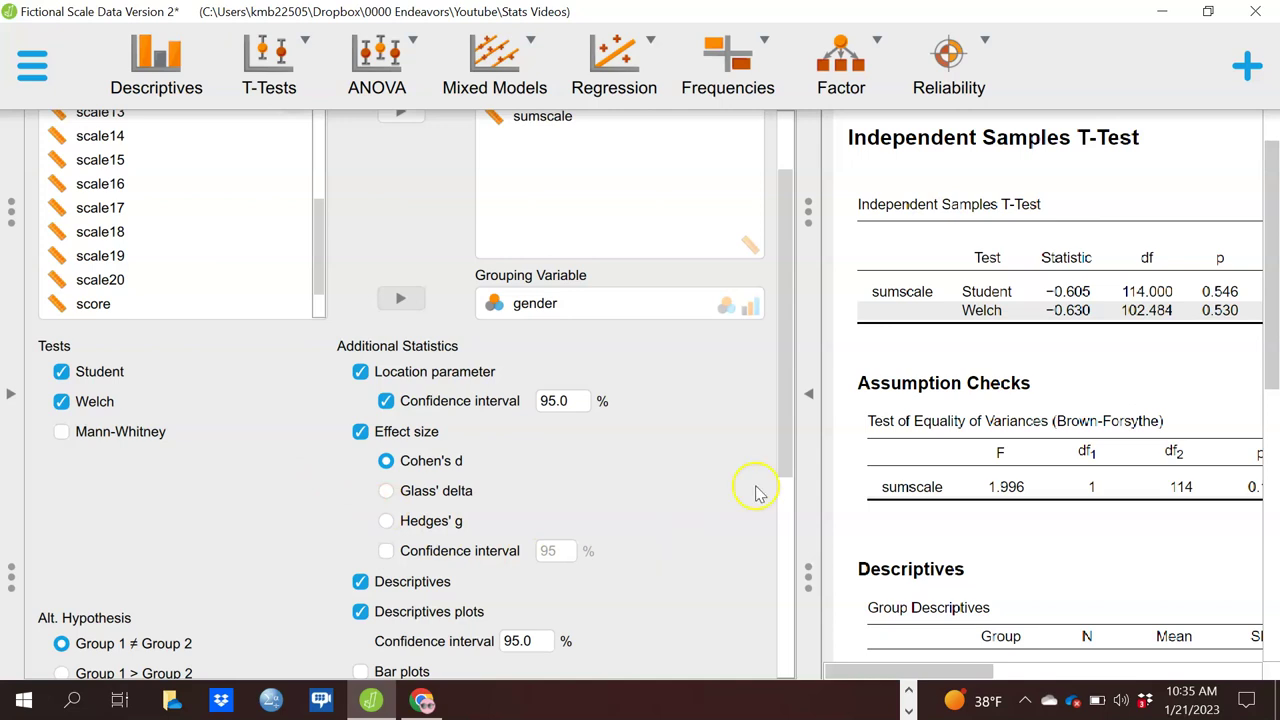
# Collapse the independent samples t-test settings and add a classical Paired Samples T-Test analysis.
pyautogui.moveTo(789, 423); pyautogui.dragTo(781, 265)
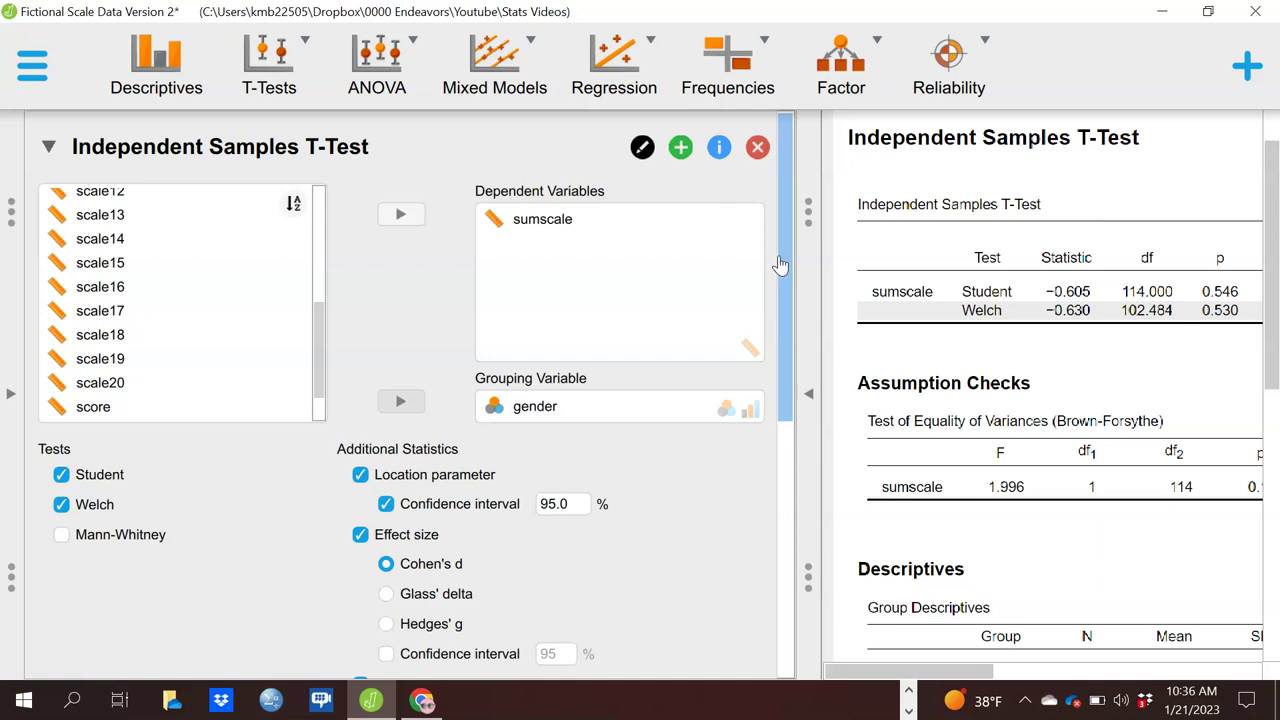
pyautogui.click(48, 148)
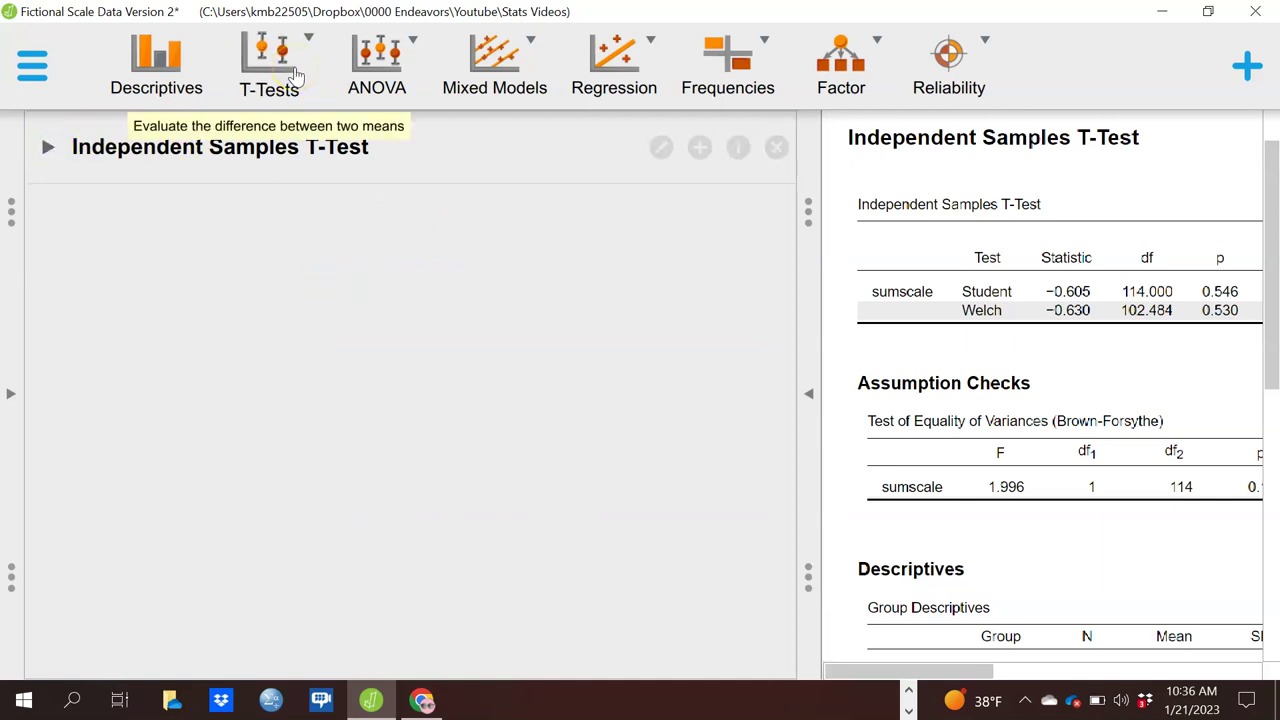
pyautogui.click(295, 75)
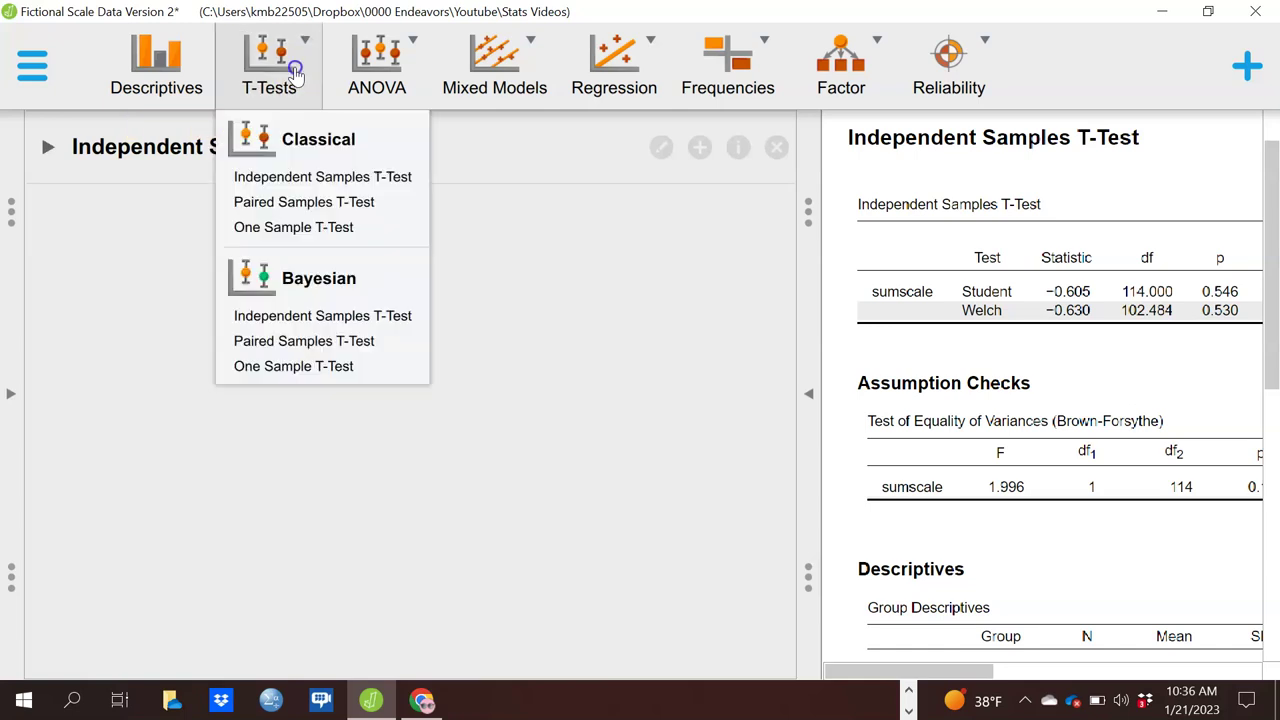
pyautogui.click(303, 204)
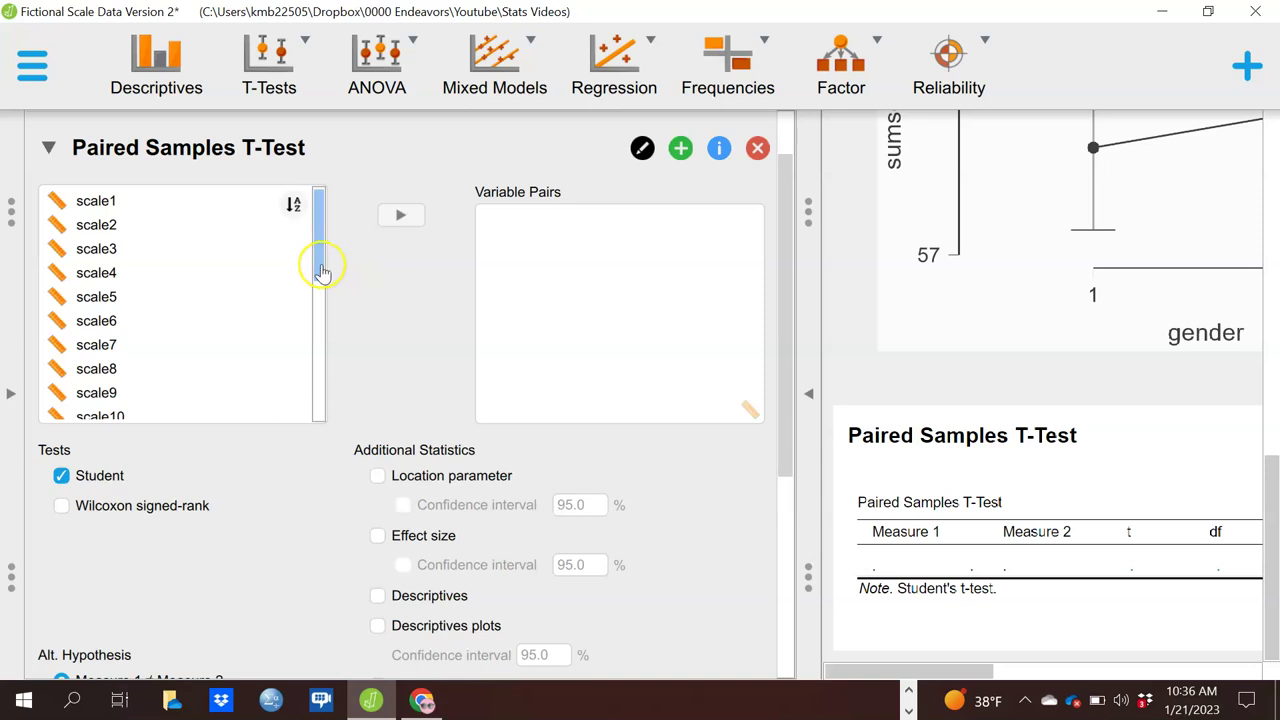
# Set scale1 and scale2 as the variable pair of the paired samples t-test.
pyautogui.scroll(1, 322, 300)
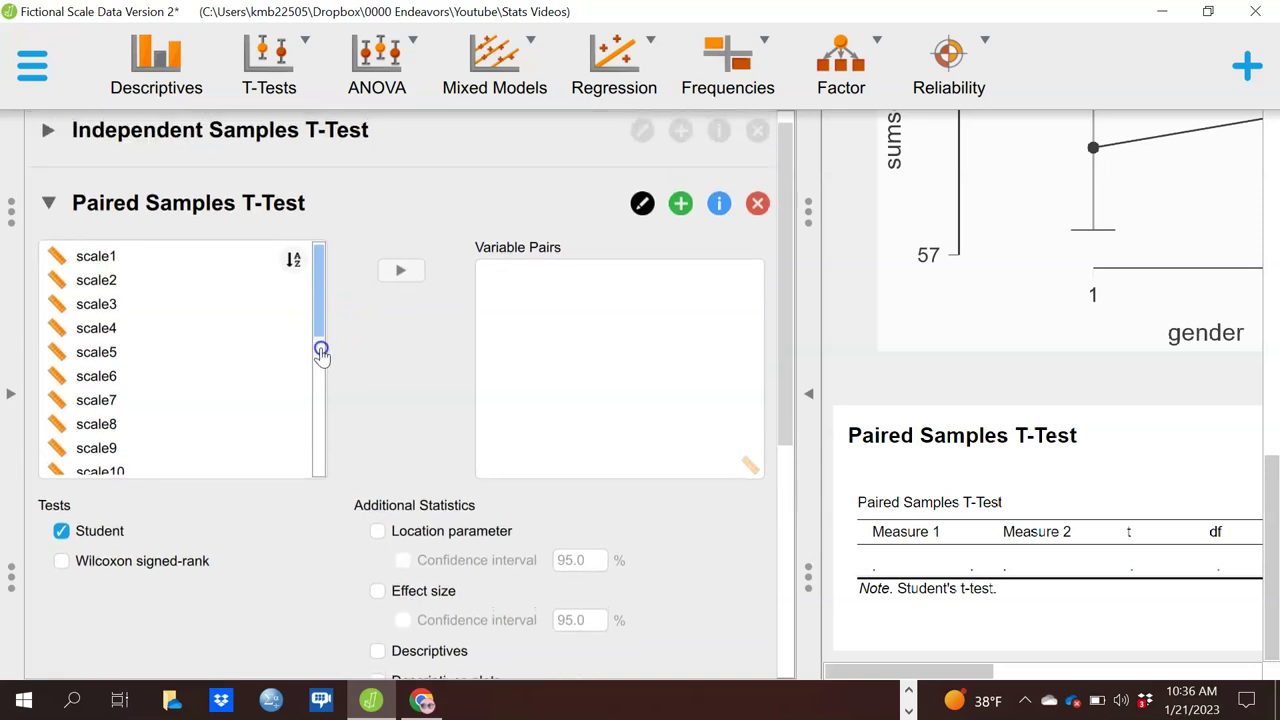
pyautogui.scroll(1, 320, 343)
pyautogui.moveTo(316, 318); pyautogui.dragTo(309, 271)
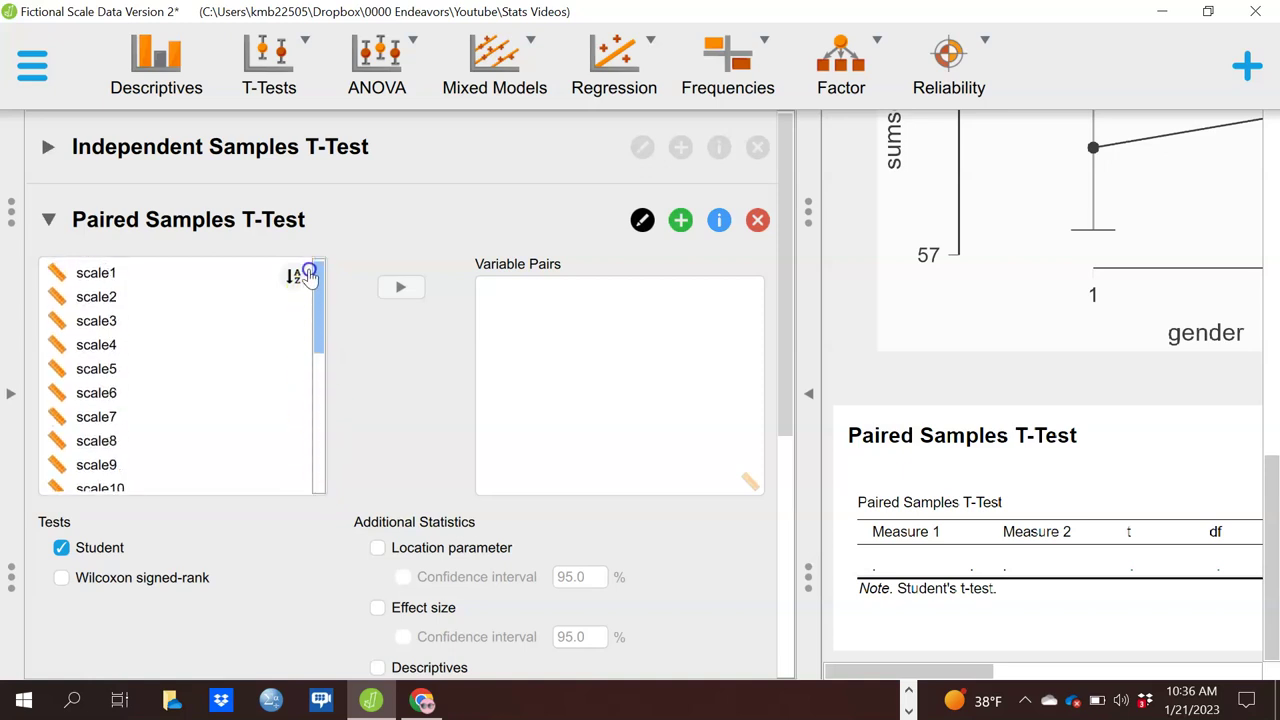
pyautogui.click(137, 285)
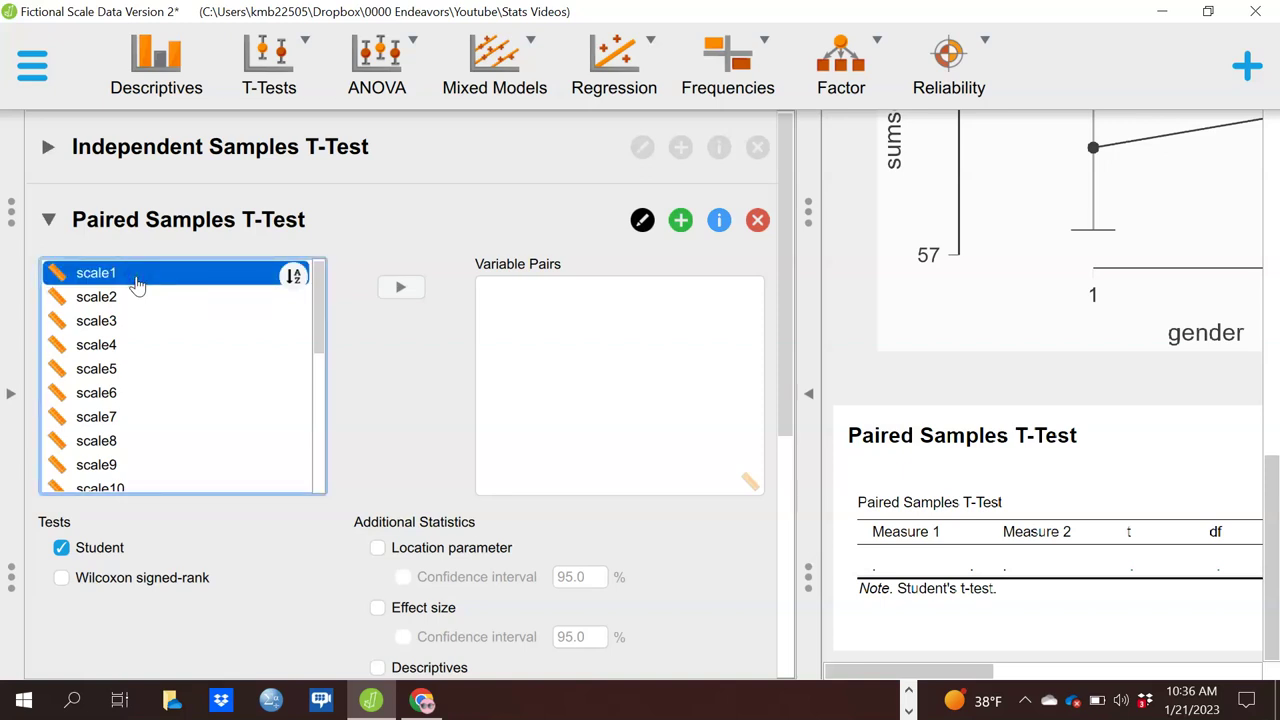
pyautogui.click(398, 288)
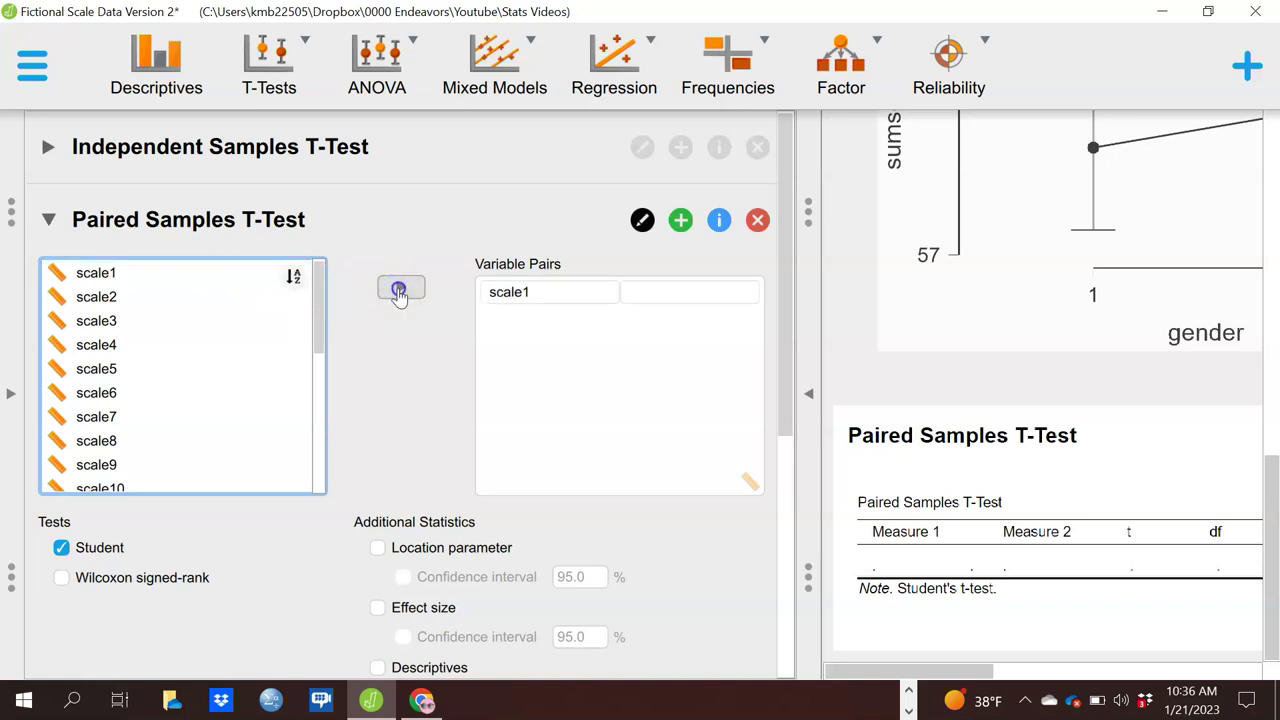
pyautogui.click(150, 300)
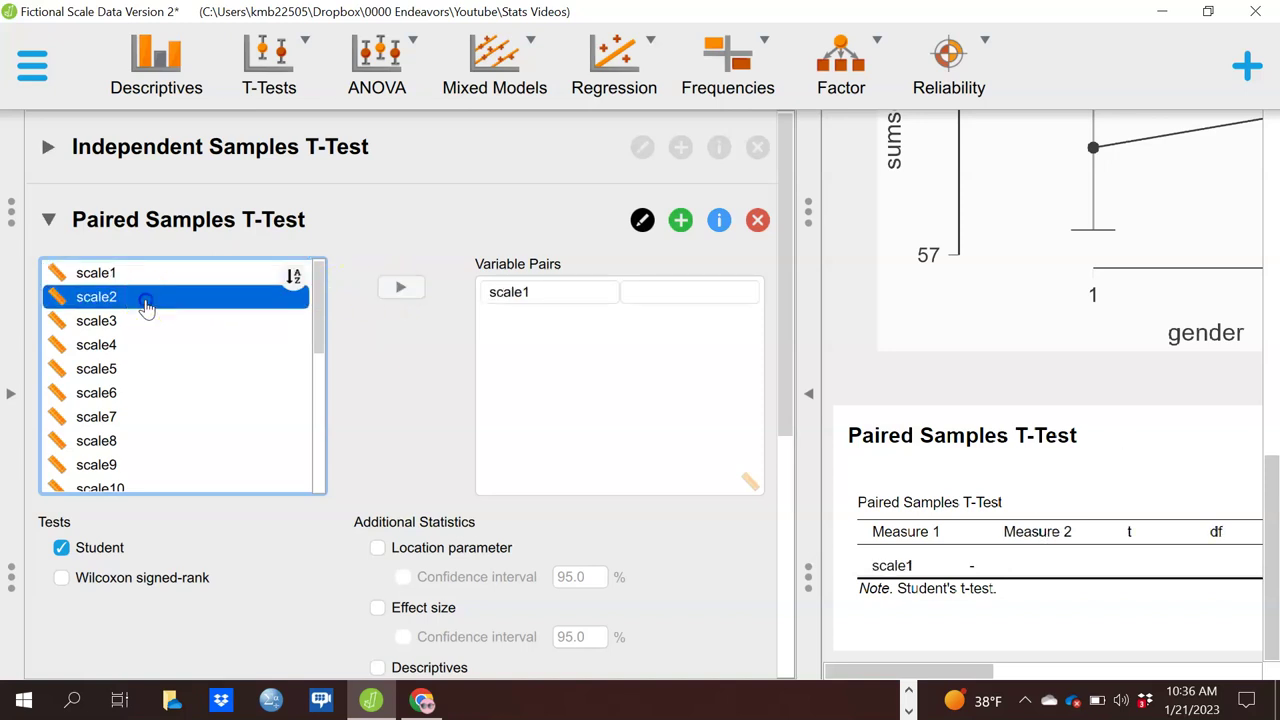
pyautogui.click(410, 290)
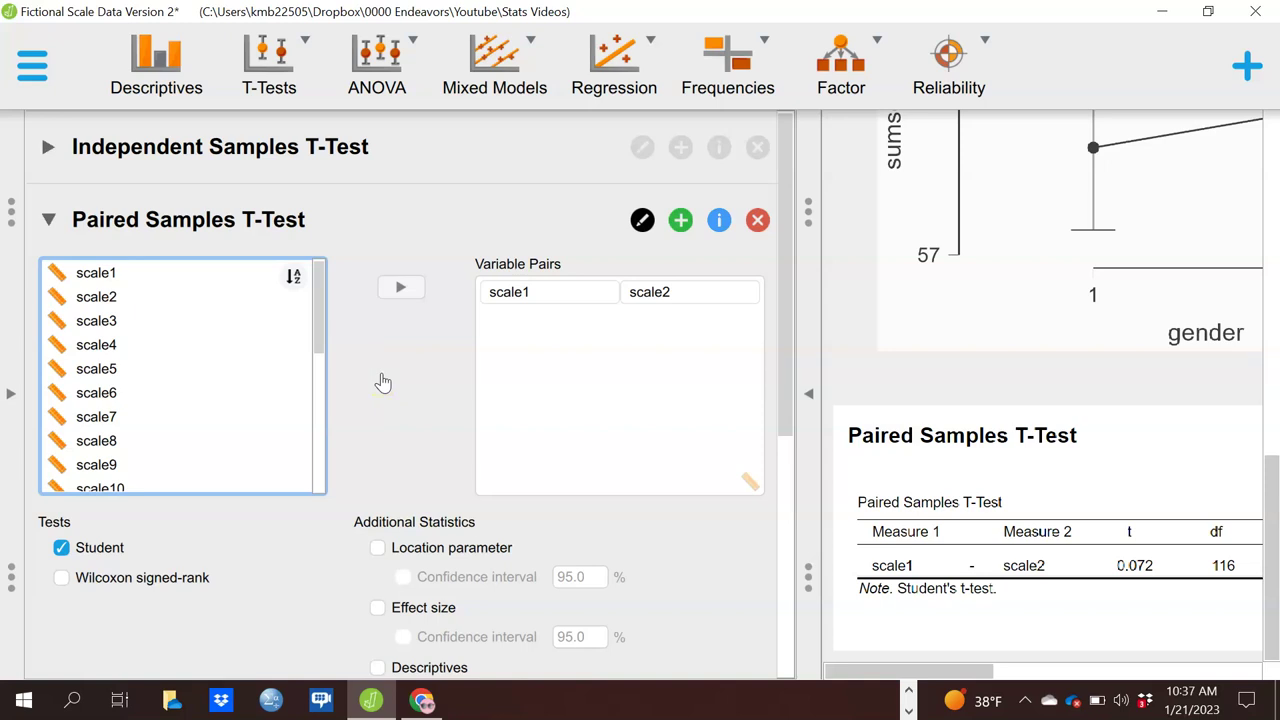
pyautogui.click(652, 381)
pyautogui.click(645, 295)
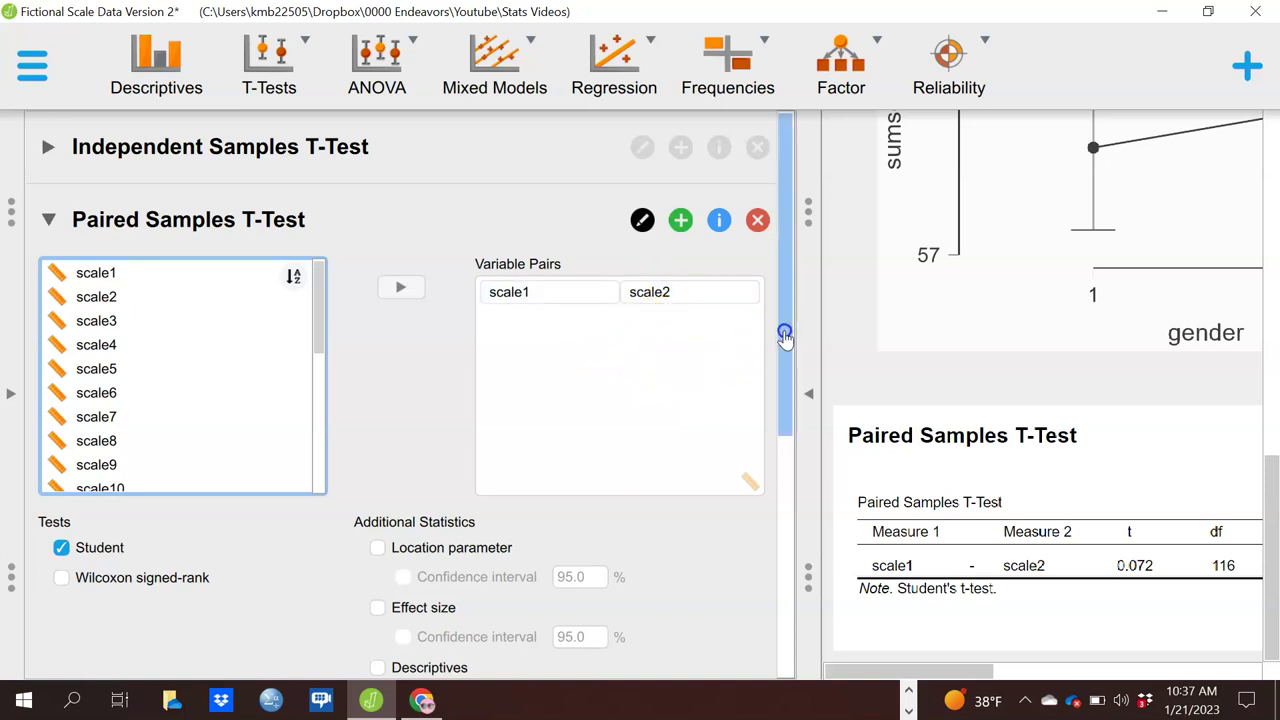
# Add the location parameter with a 95% confidence interval to the paired samples t-test, and view it in the full-width results.
pyautogui.scroll(-3, 784, 336)
pyautogui.moveTo(788, 344); pyautogui.dragTo(787, 227)
pyautogui.moveTo(789, 262); pyautogui.dragTo(790, 360)
pyautogui.moveTo(903, 670); pyautogui.dragTo(826, 670)
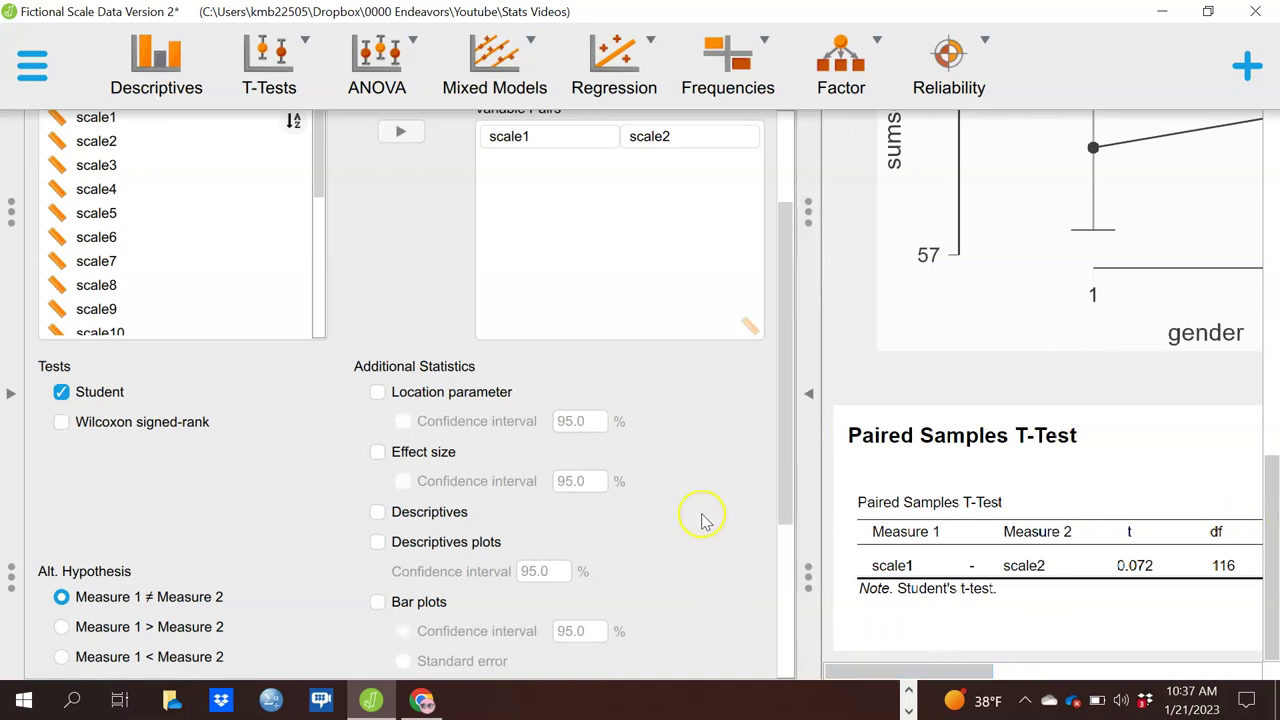
pyautogui.moveTo(777, 363); pyautogui.dragTo(789, 460)
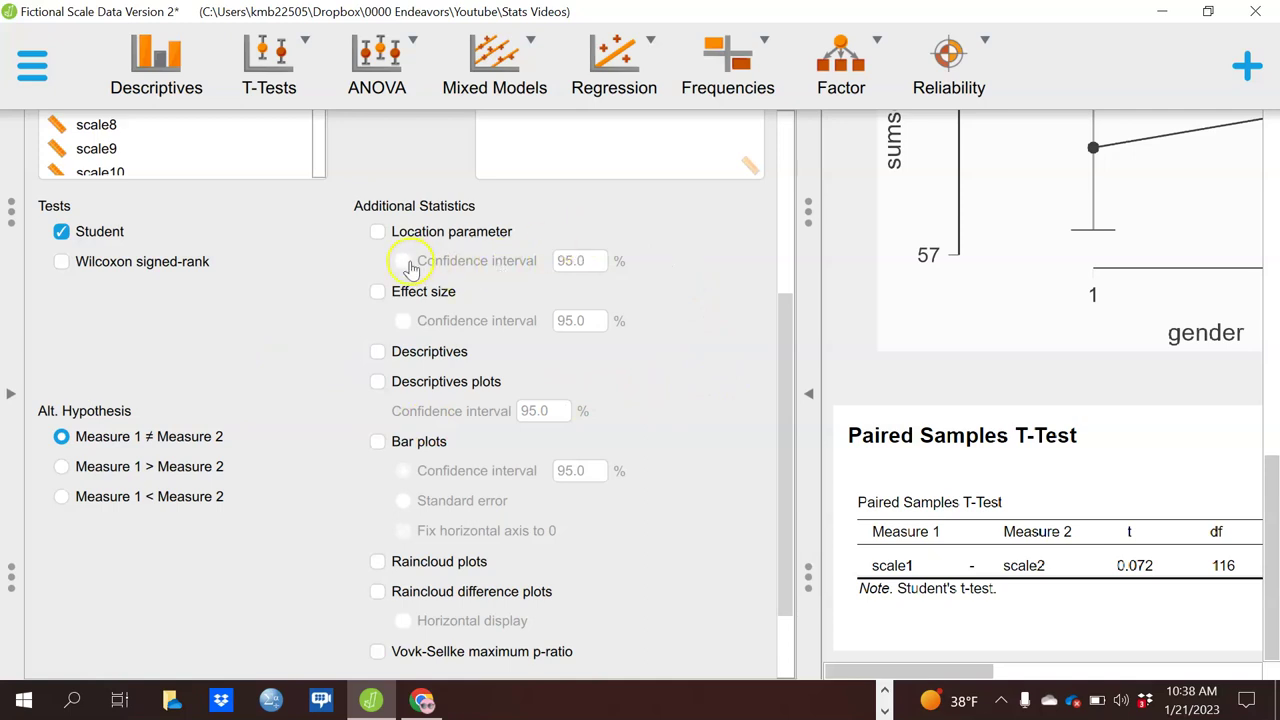
pyautogui.click(378, 233)
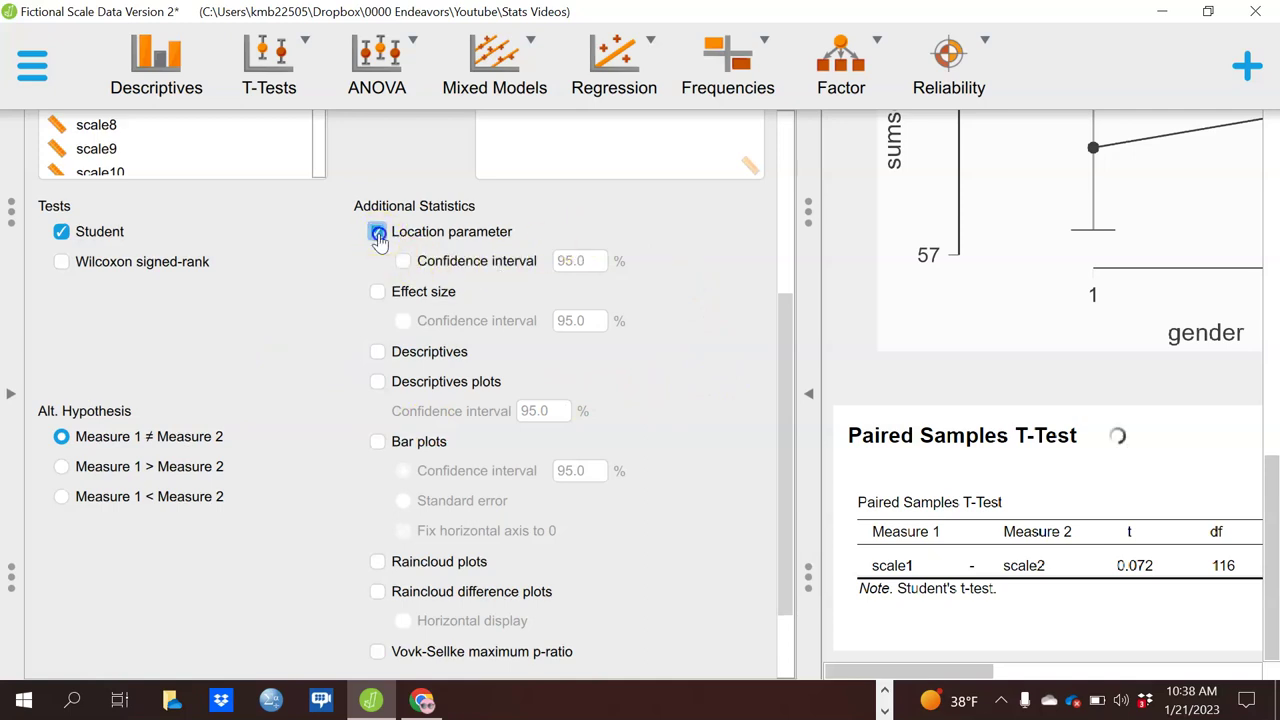
pyautogui.click(403, 261)
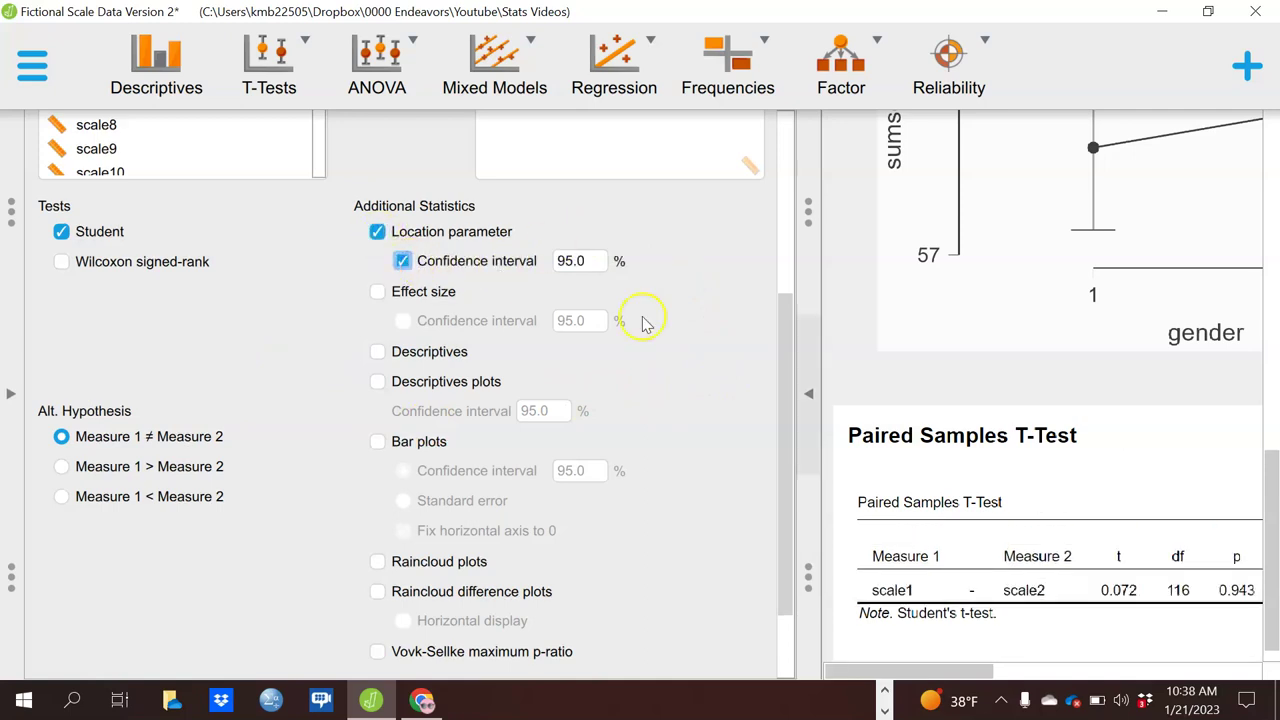
pyautogui.click(807, 372)
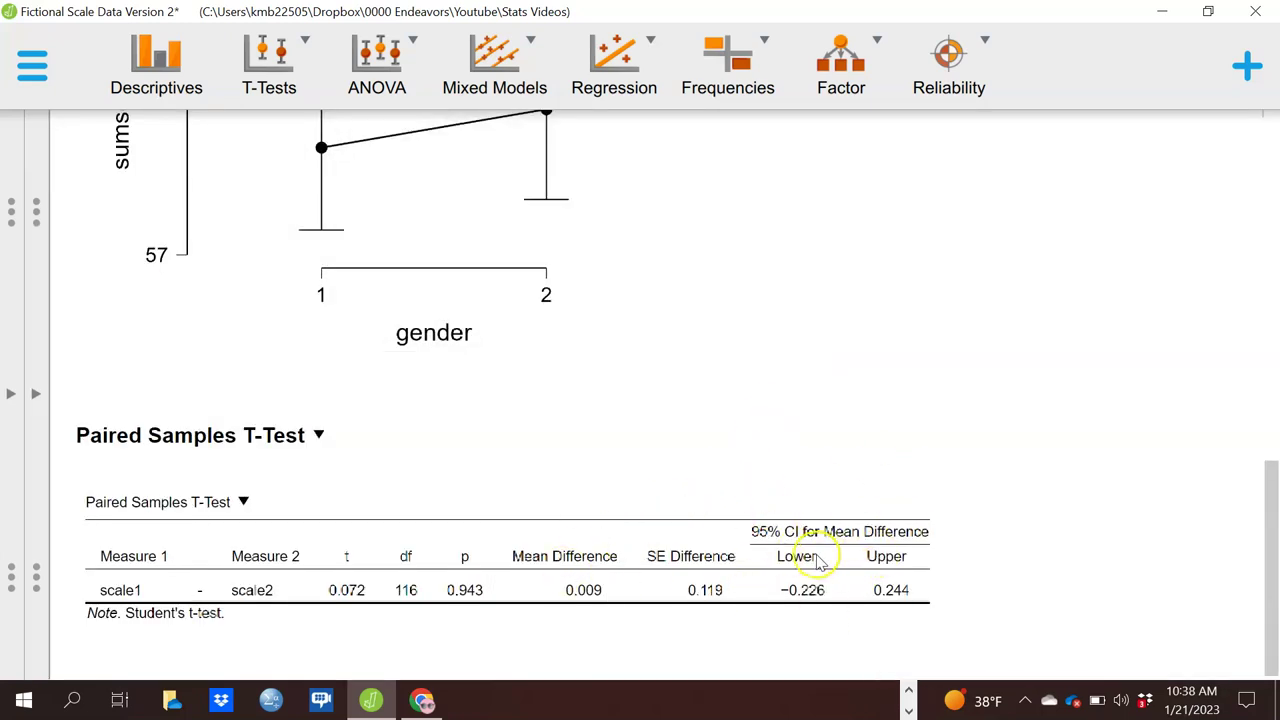
pyautogui.click(38, 398)
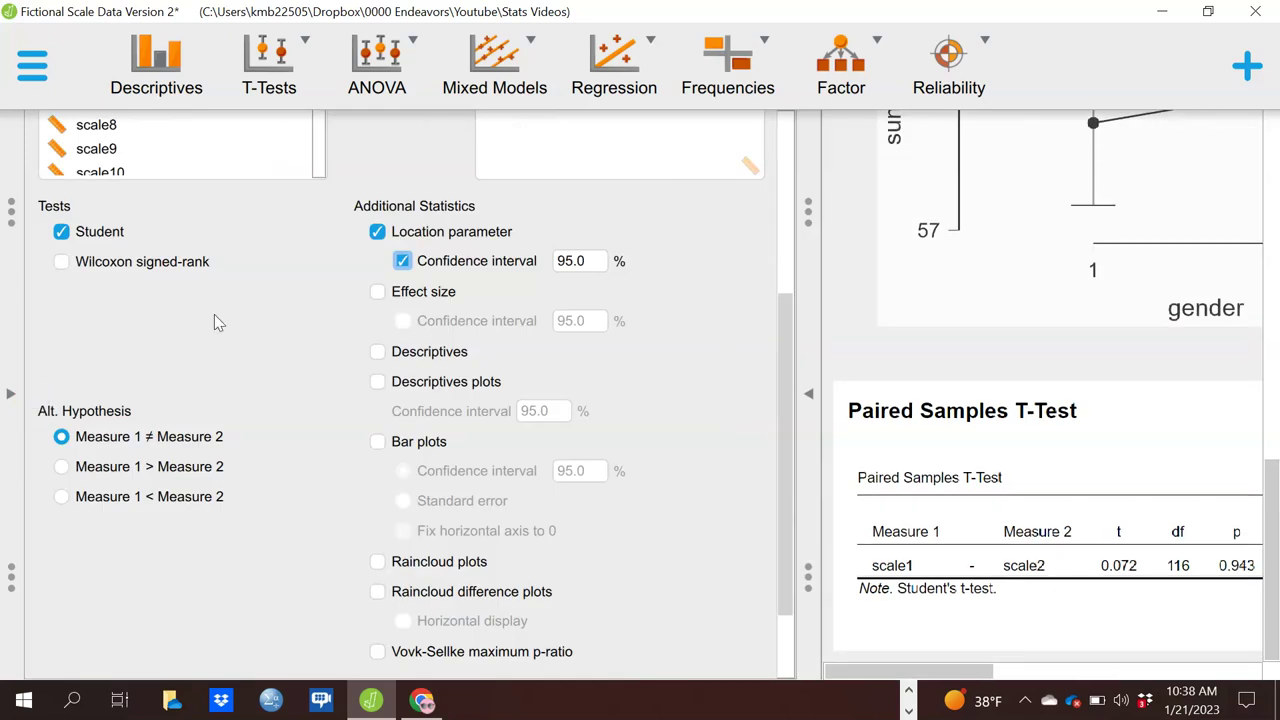
# Add the effect size and descriptives to the paired samples t-test, and review both in the results.
pyautogui.click(375, 292)
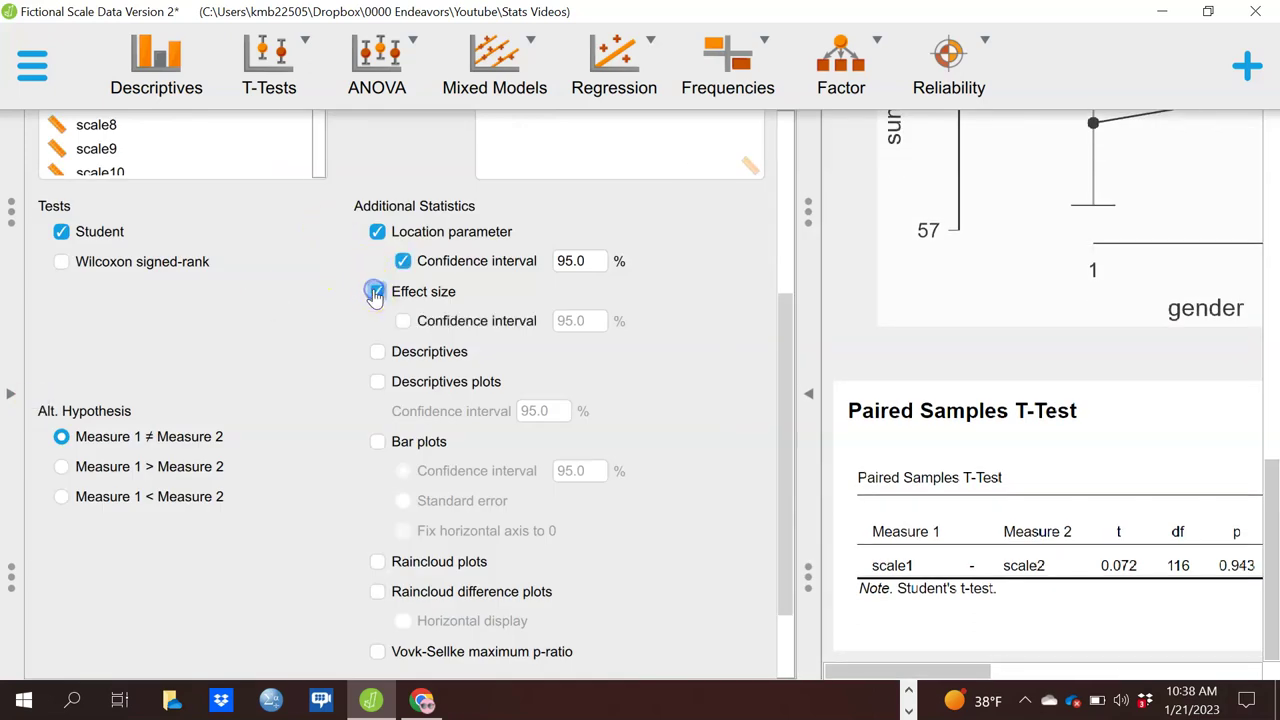
pyautogui.moveTo(857, 672); pyautogui.dragTo(1138, 672)
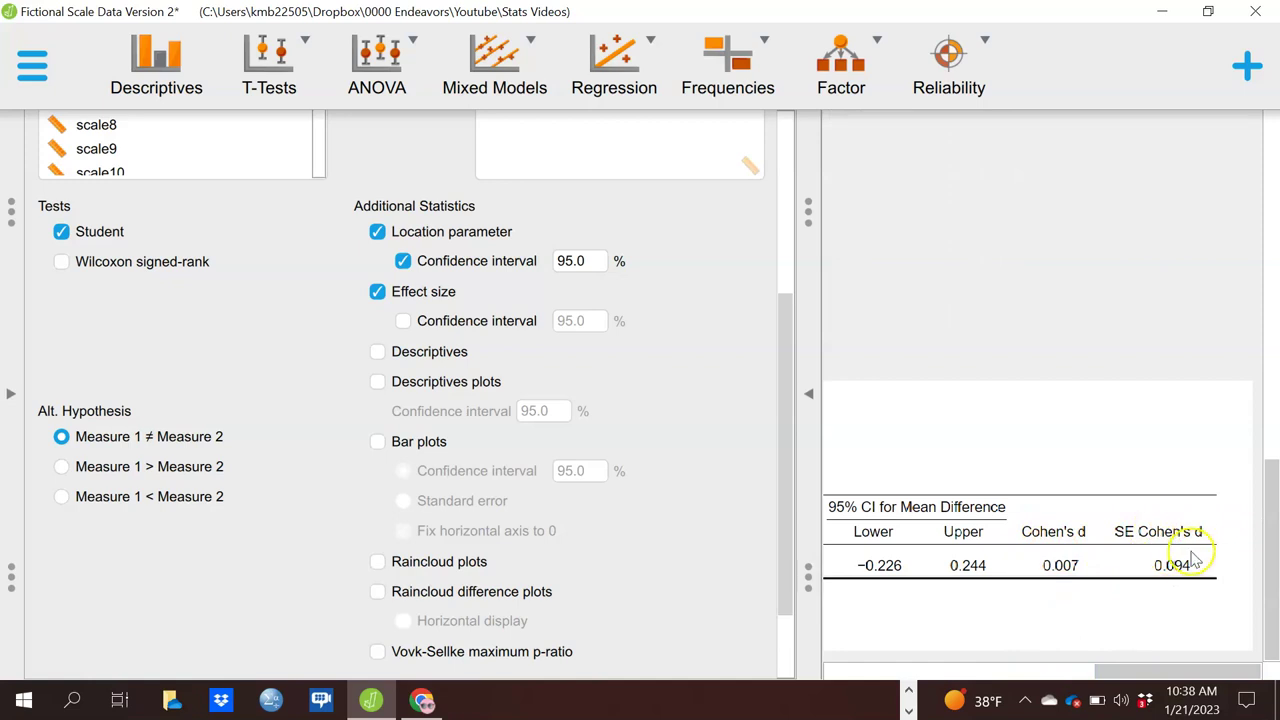
pyautogui.click(378, 352)
pyautogui.moveTo(1123, 671); pyautogui.dragTo(856, 682)
pyautogui.moveTo(1272, 451); pyautogui.dragTo(1268, 500)
pyautogui.click(809, 393)
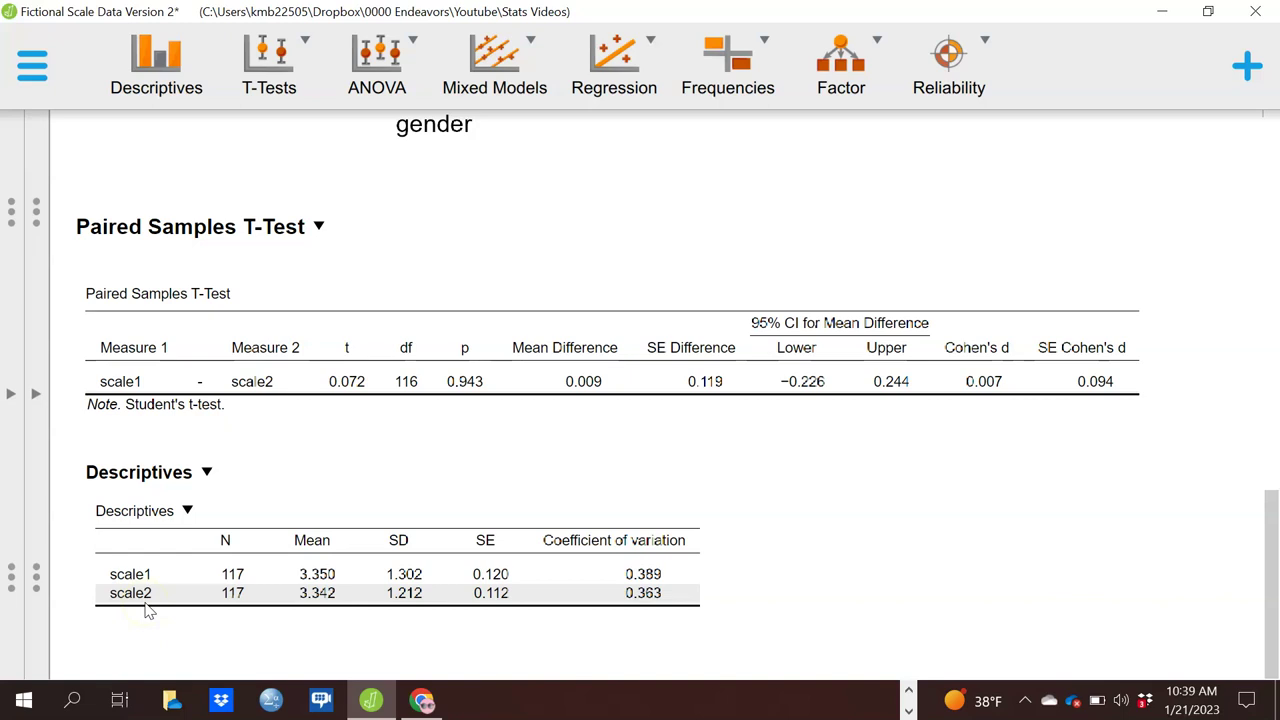
pyautogui.click(42, 400)
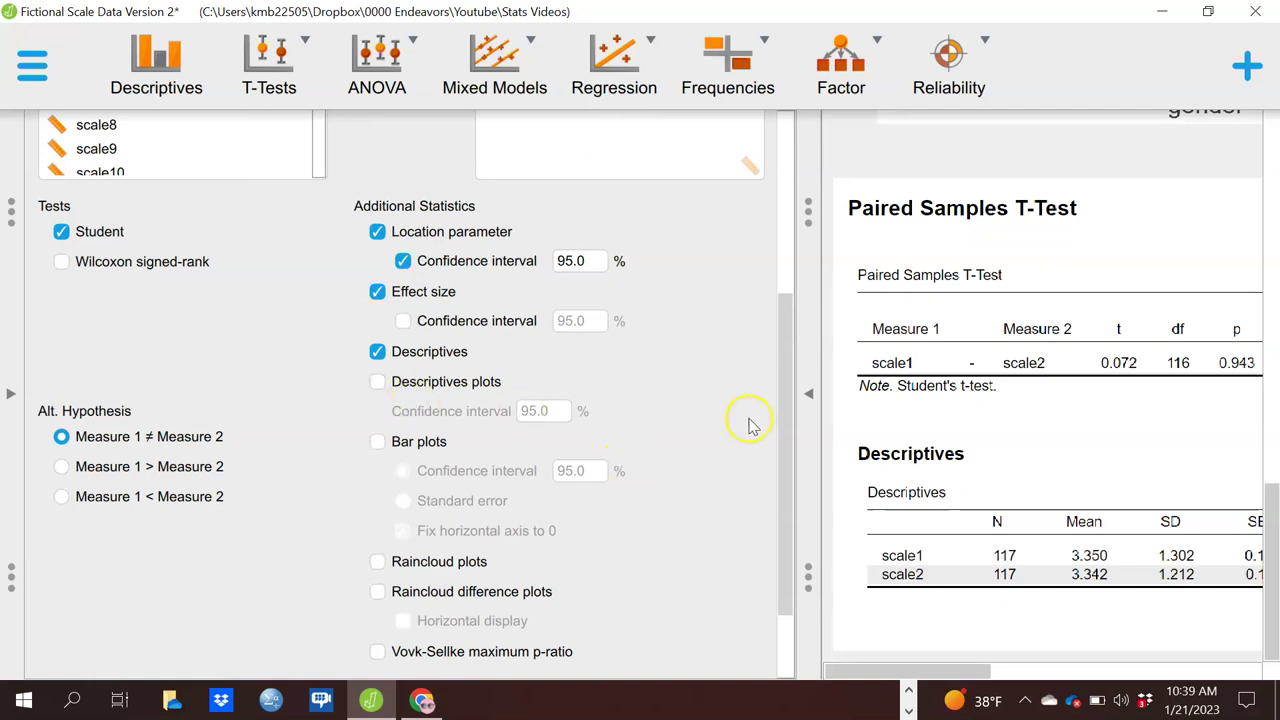
# Add the normality assumption check to the paired samples t-test, and examine the Shapiro-Wilk table for the scale1 and scale2 pair.
pyautogui.moveTo(780, 352); pyautogui.dragTo(788, 458)
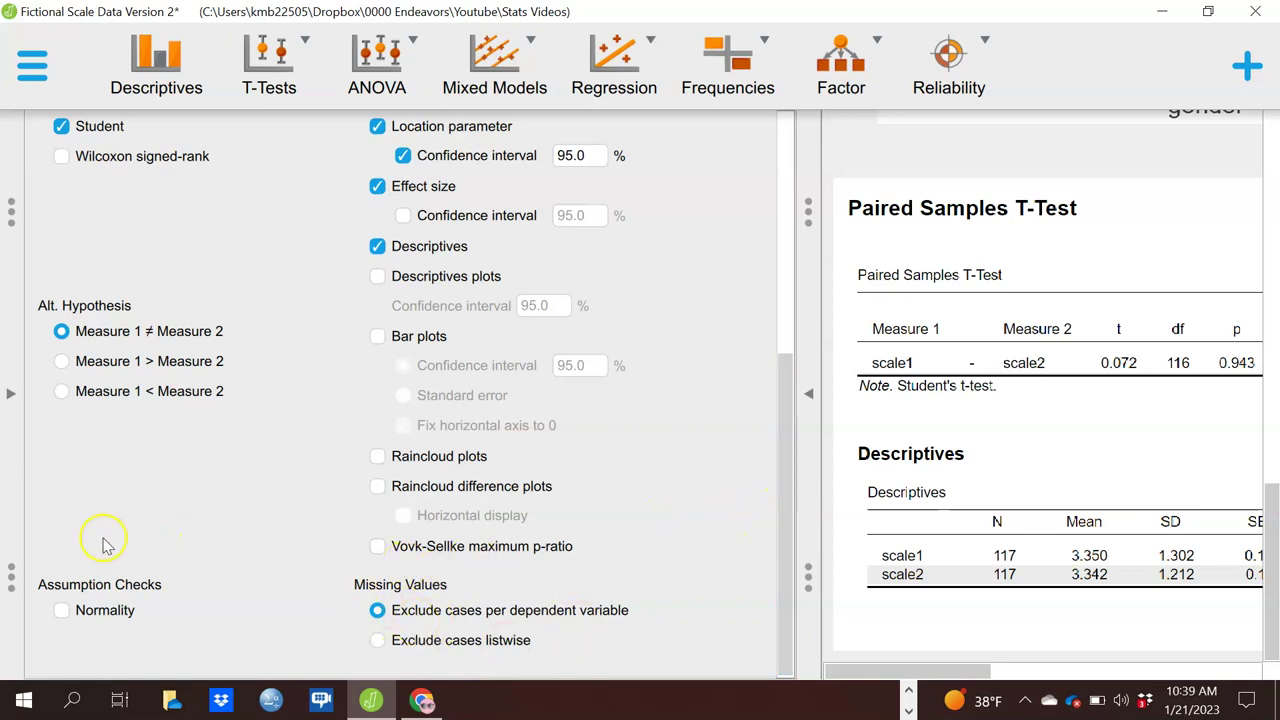
pyautogui.click(62, 614)
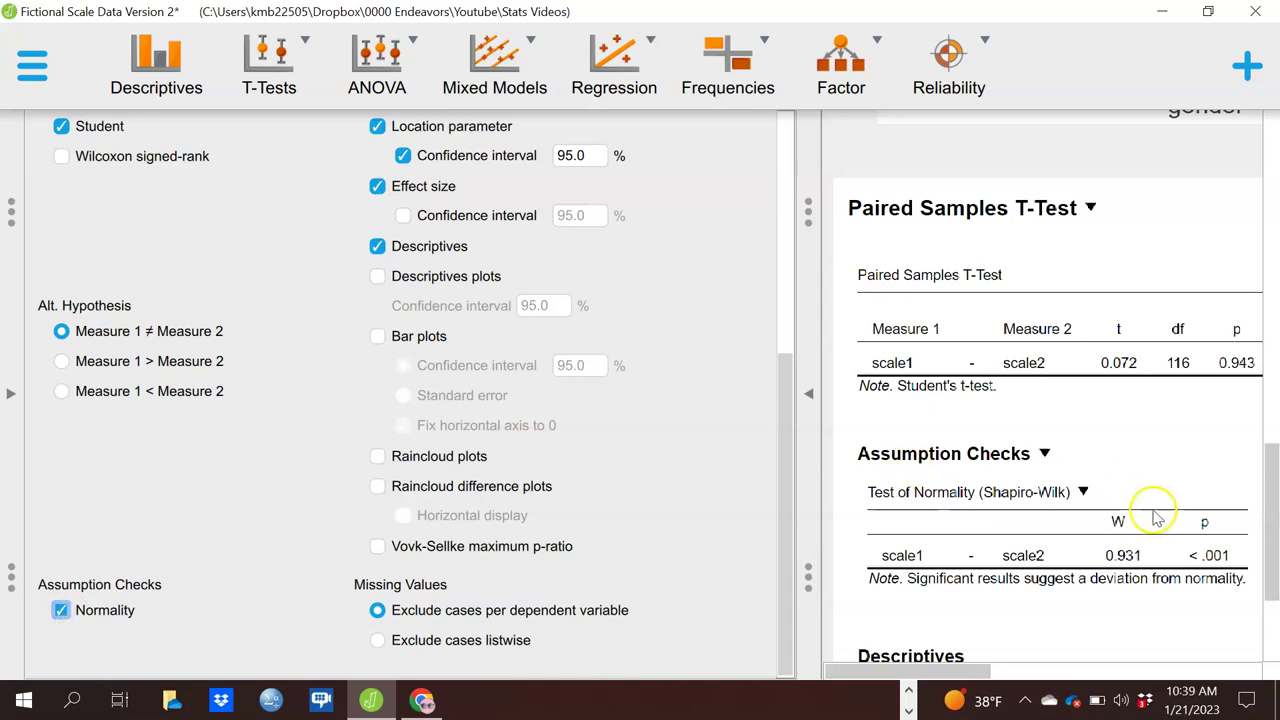
pyautogui.moveTo(1270, 486); pyautogui.dragTo(1275, 528)
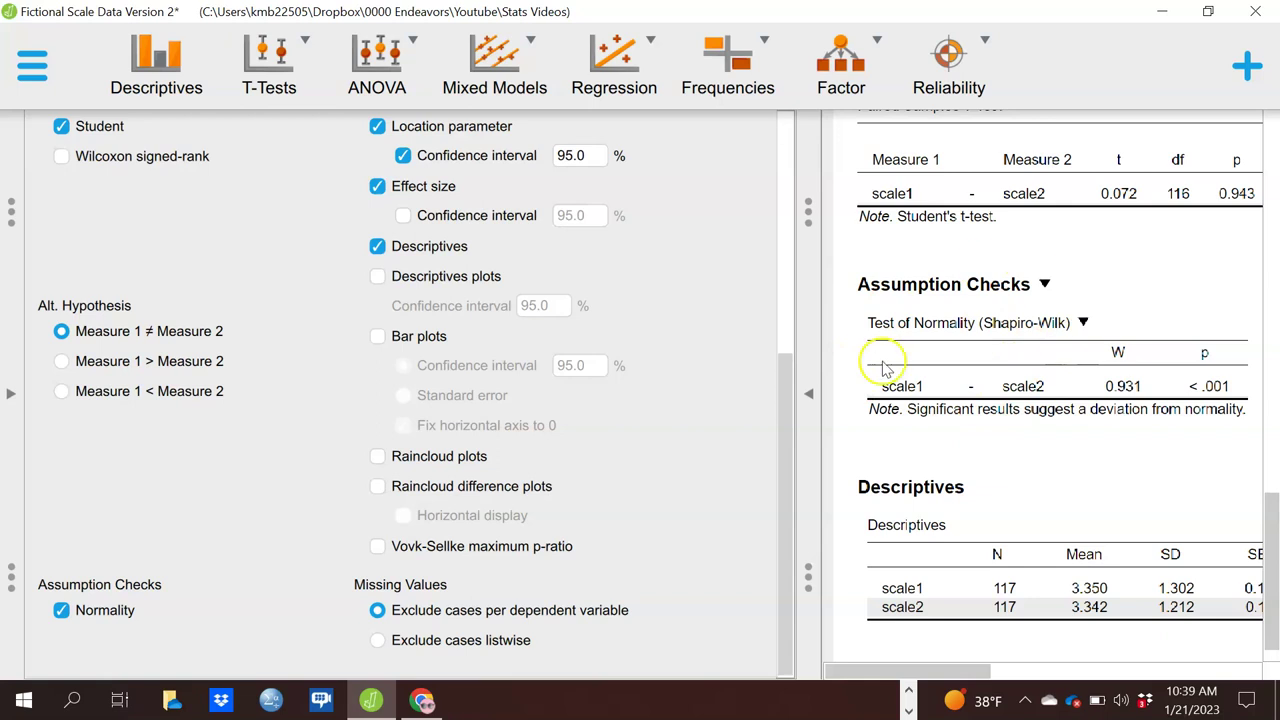
pyautogui.moveTo(916, 668); pyautogui.dragTo(972, 663)
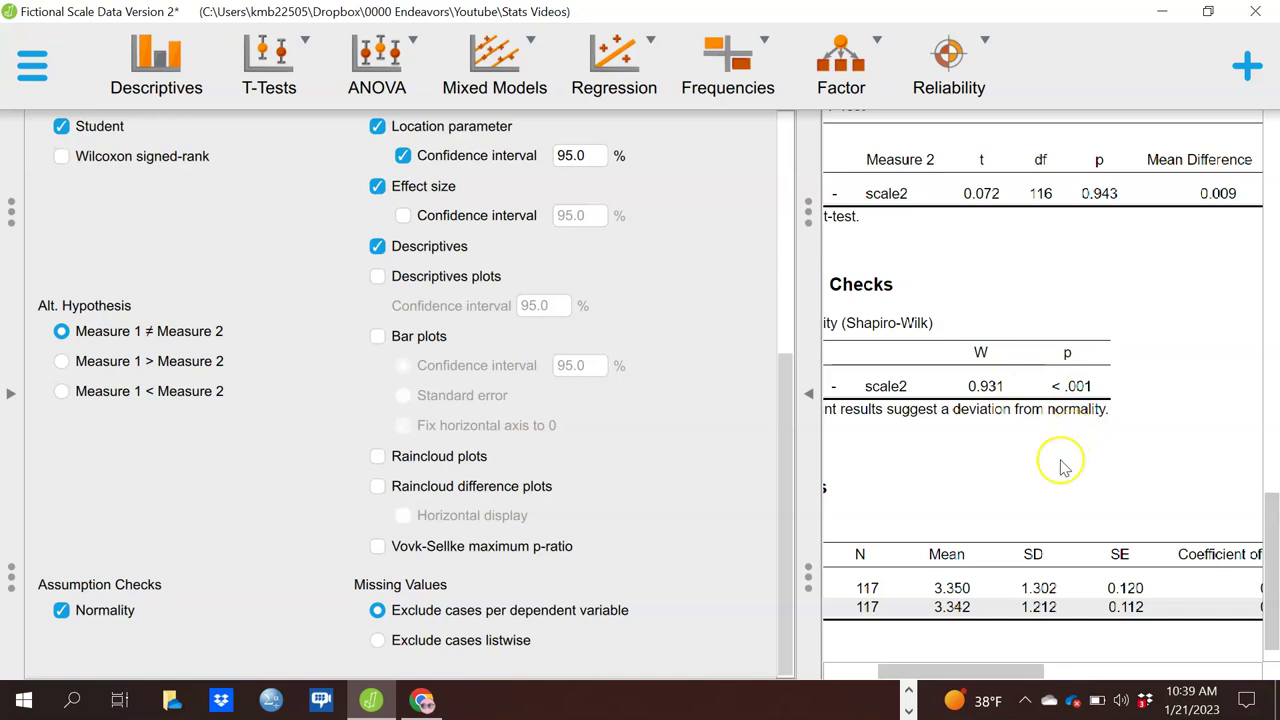
pyautogui.moveTo(947, 668); pyautogui.dragTo(882, 668)
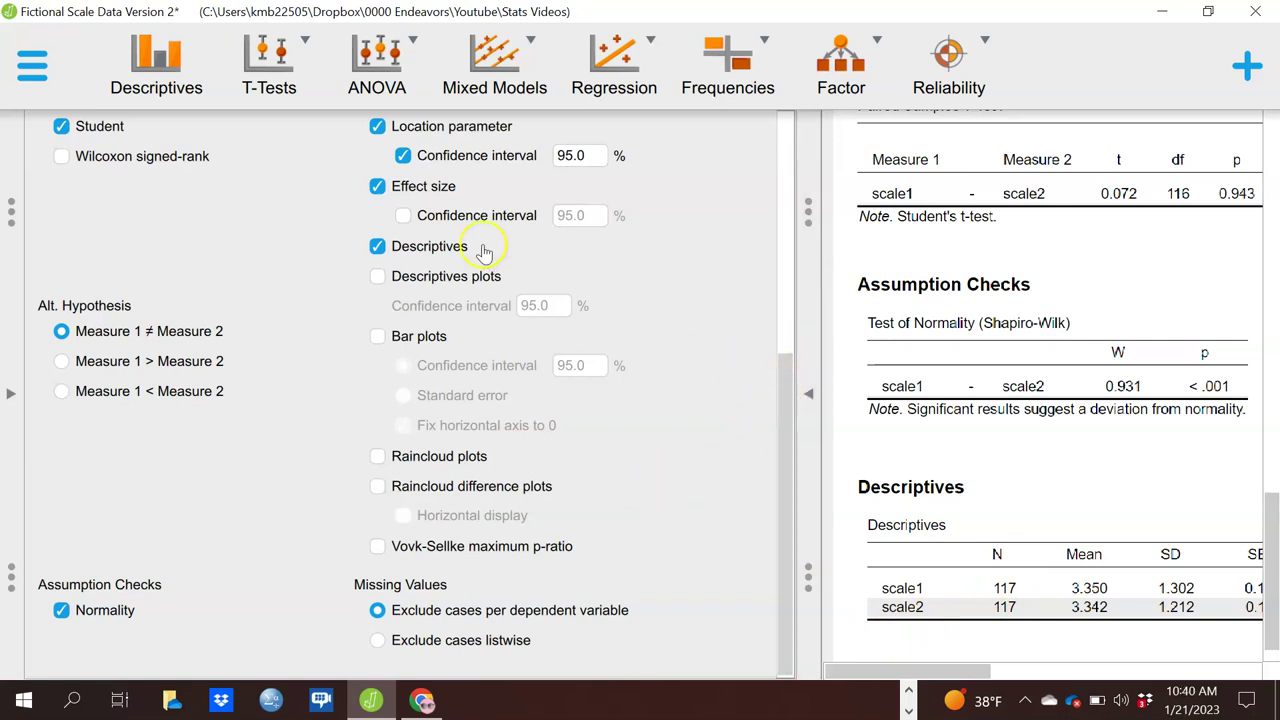
# Start a classical one sample t-test and assign sumscale as its variable.
pyautogui.click(308, 103)
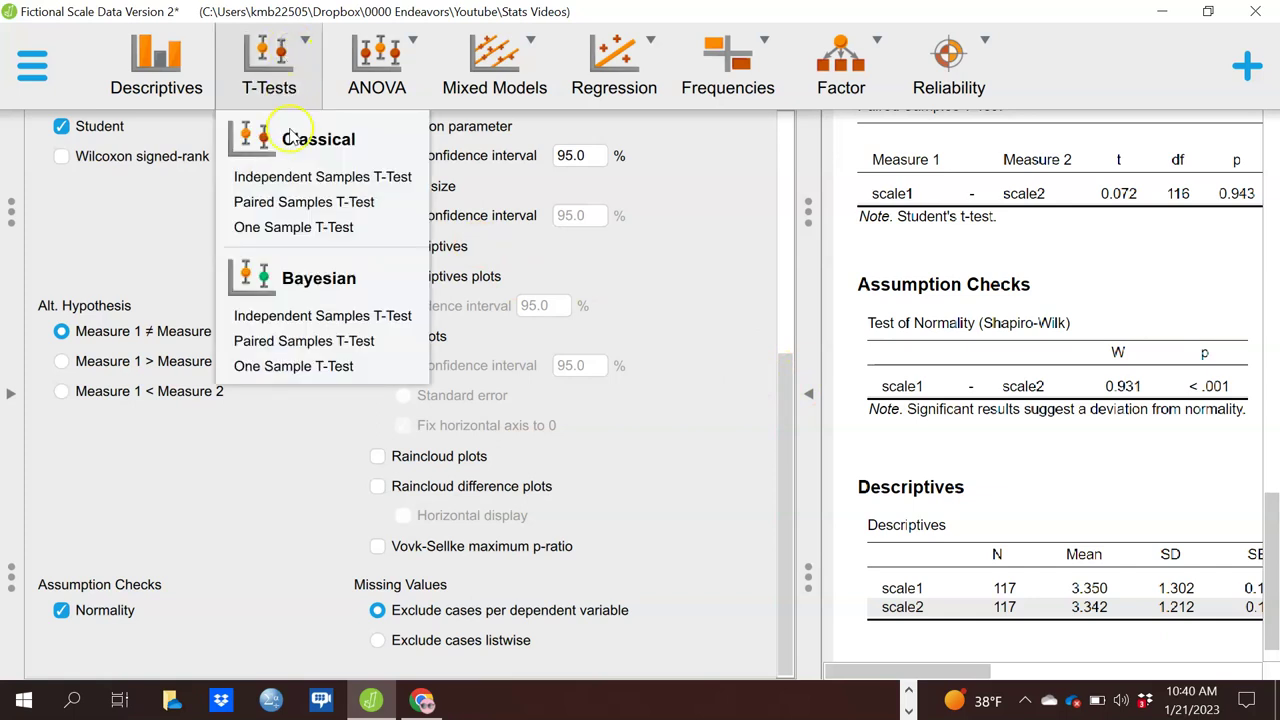
pyautogui.click(276, 224)
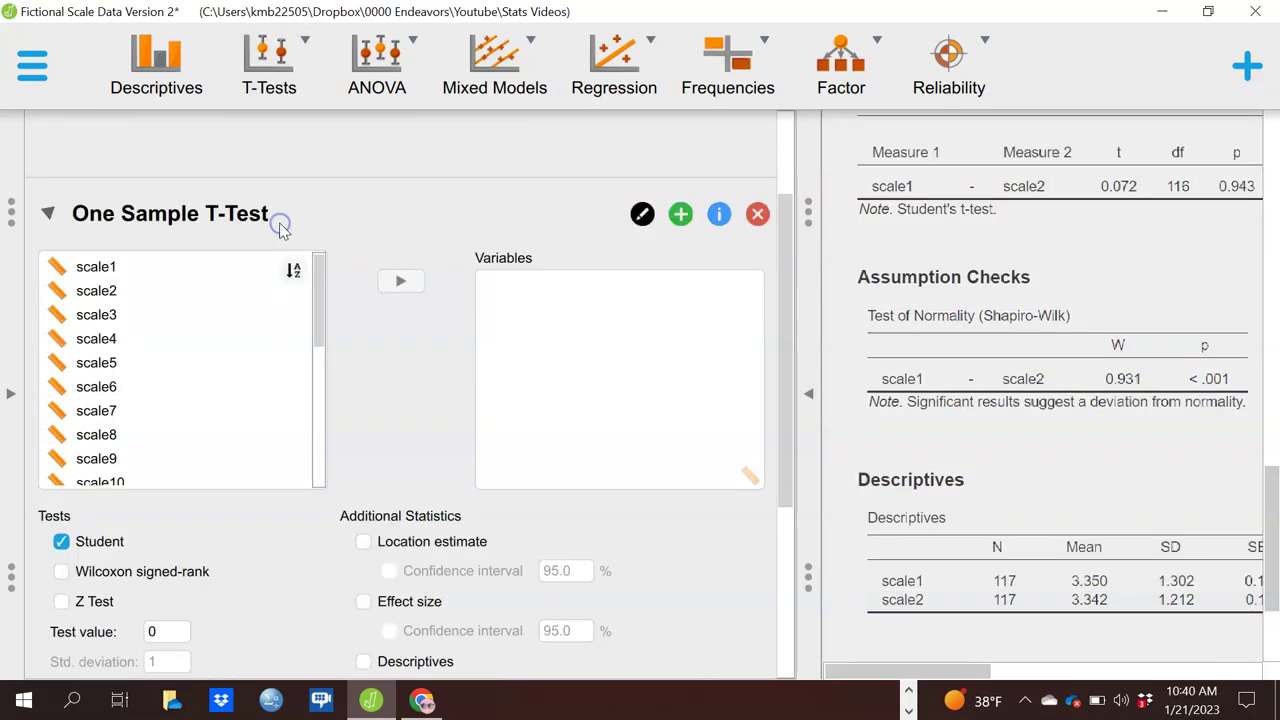
pyautogui.click(318, 228)
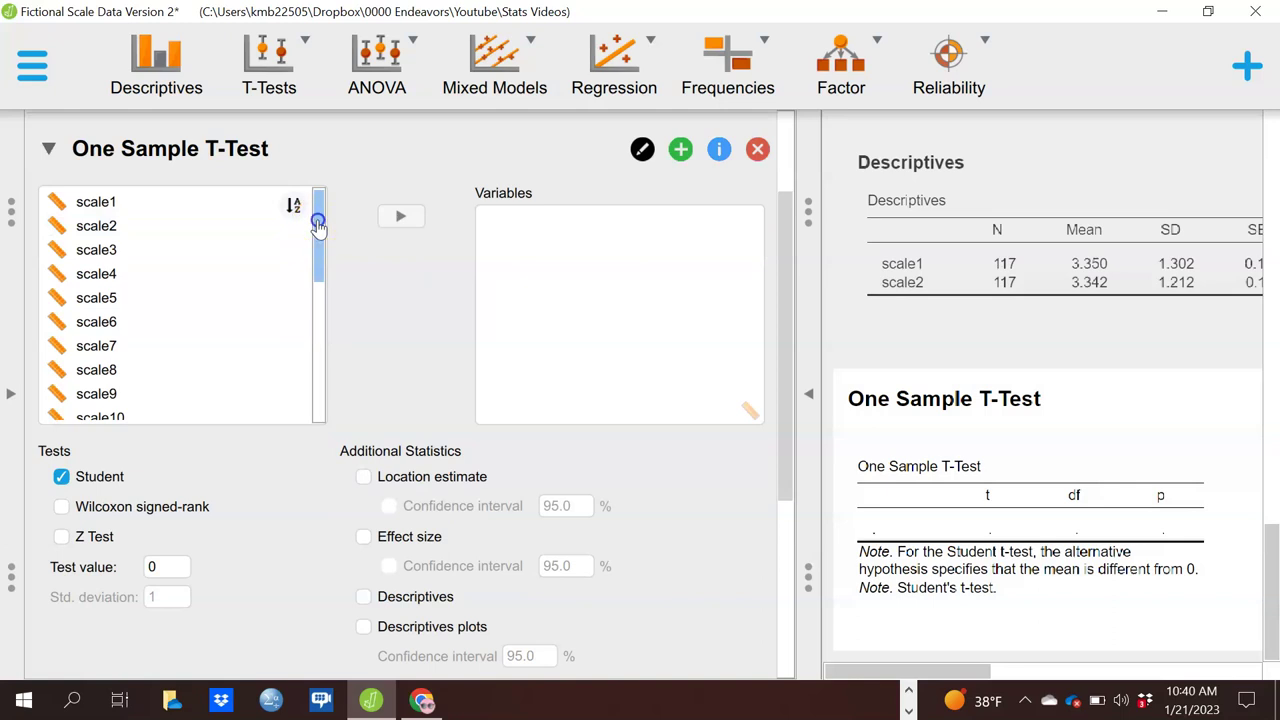
pyautogui.moveTo(317, 245); pyautogui.dragTo(319, 405)
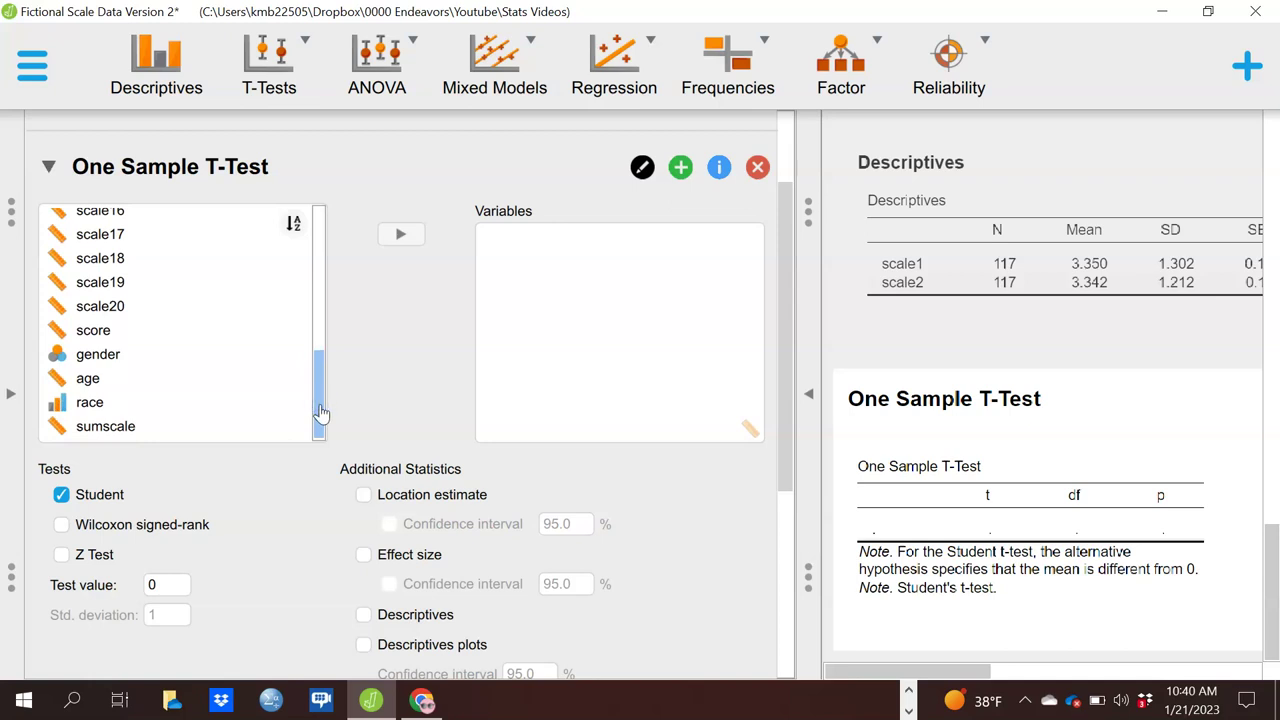
pyautogui.moveTo(320, 413); pyautogui.dragTo(320, 413)
pyautogui.click(185, 427)
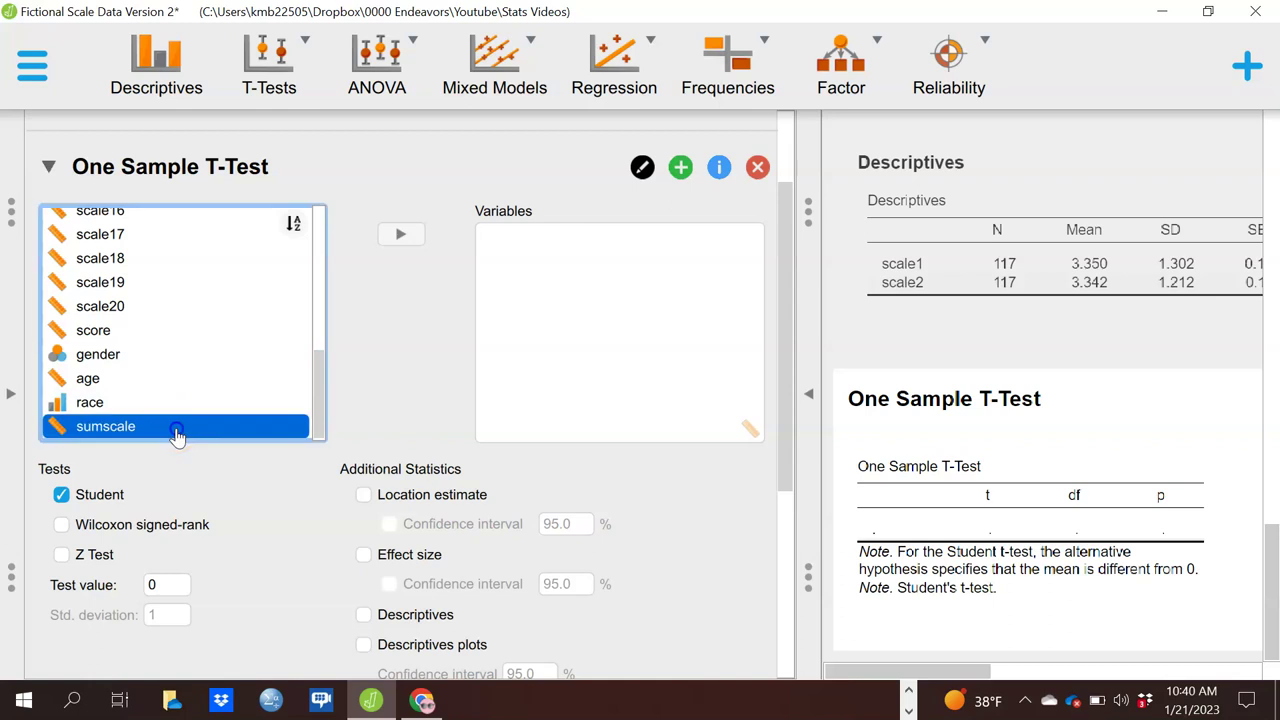
pyautogui.click(394, 241)
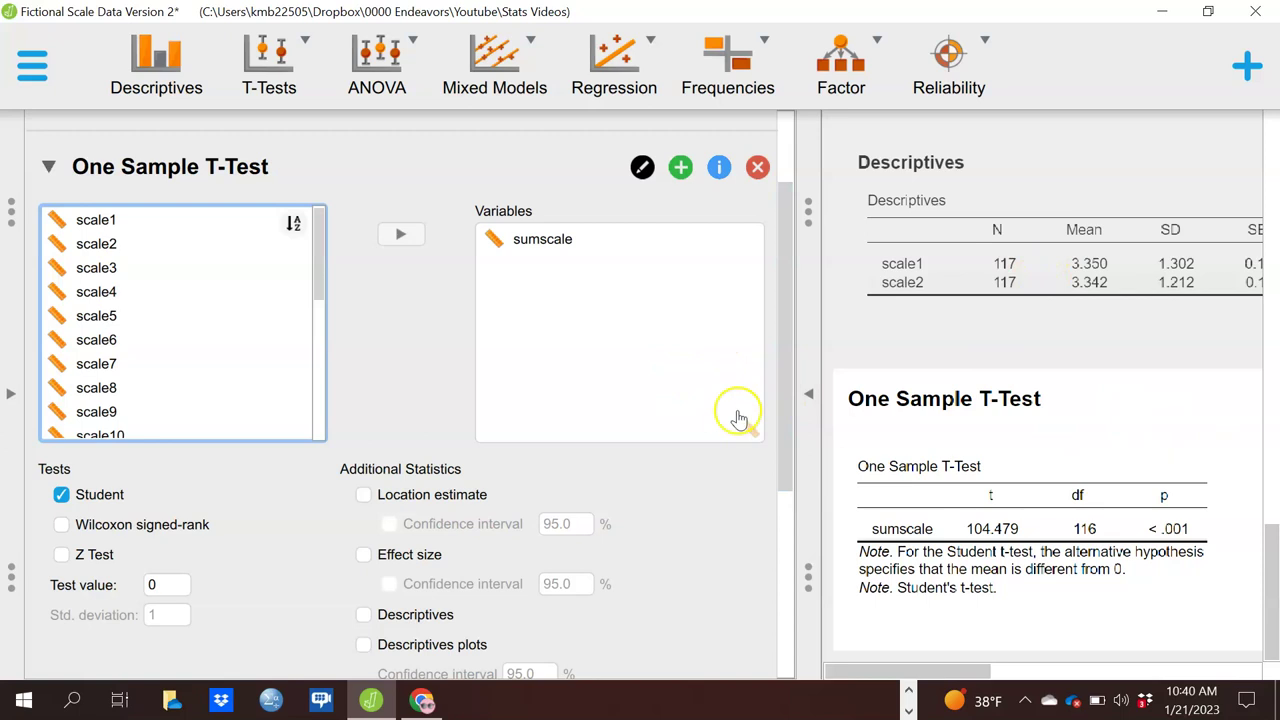
# Add descriptives to the one sample t-test, and view the sumscale descriptives table in the results.
pyautogui.moveTo(785, 368); pyautogui.dragTo(789, 486)
pyautogui.click(361, 421)
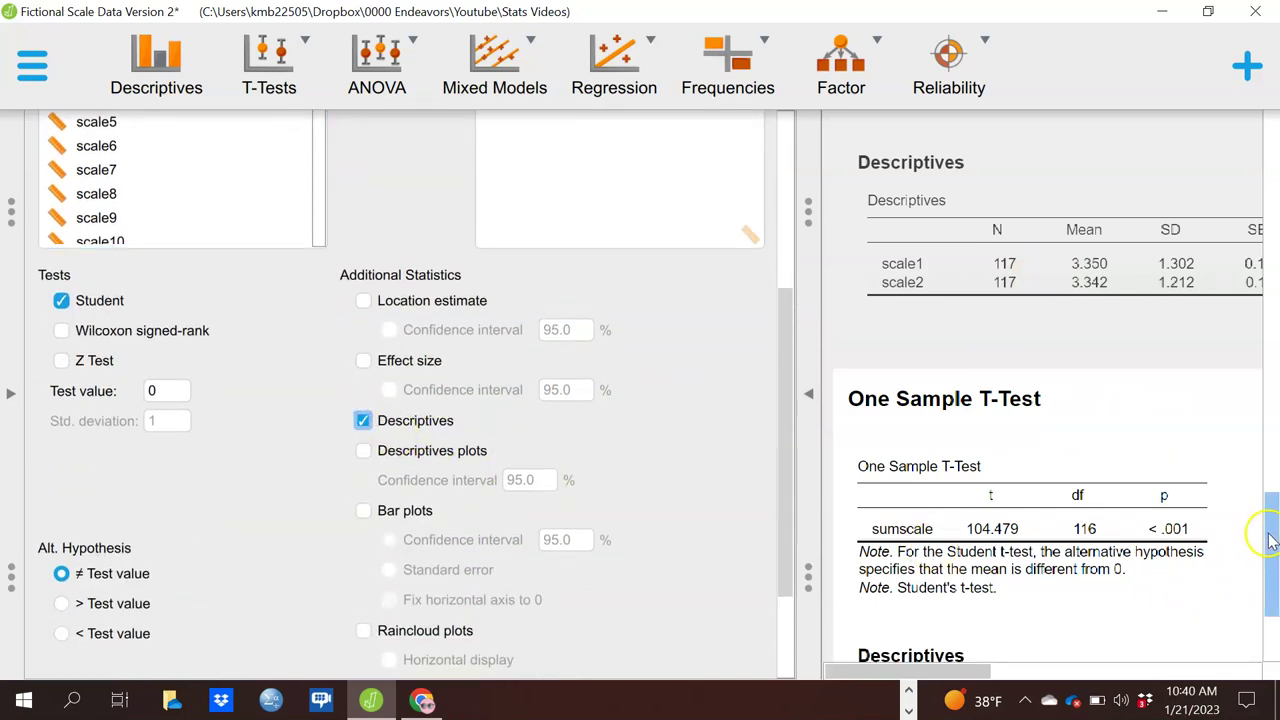
pyautogui.scroll(-2, 1265, 590)
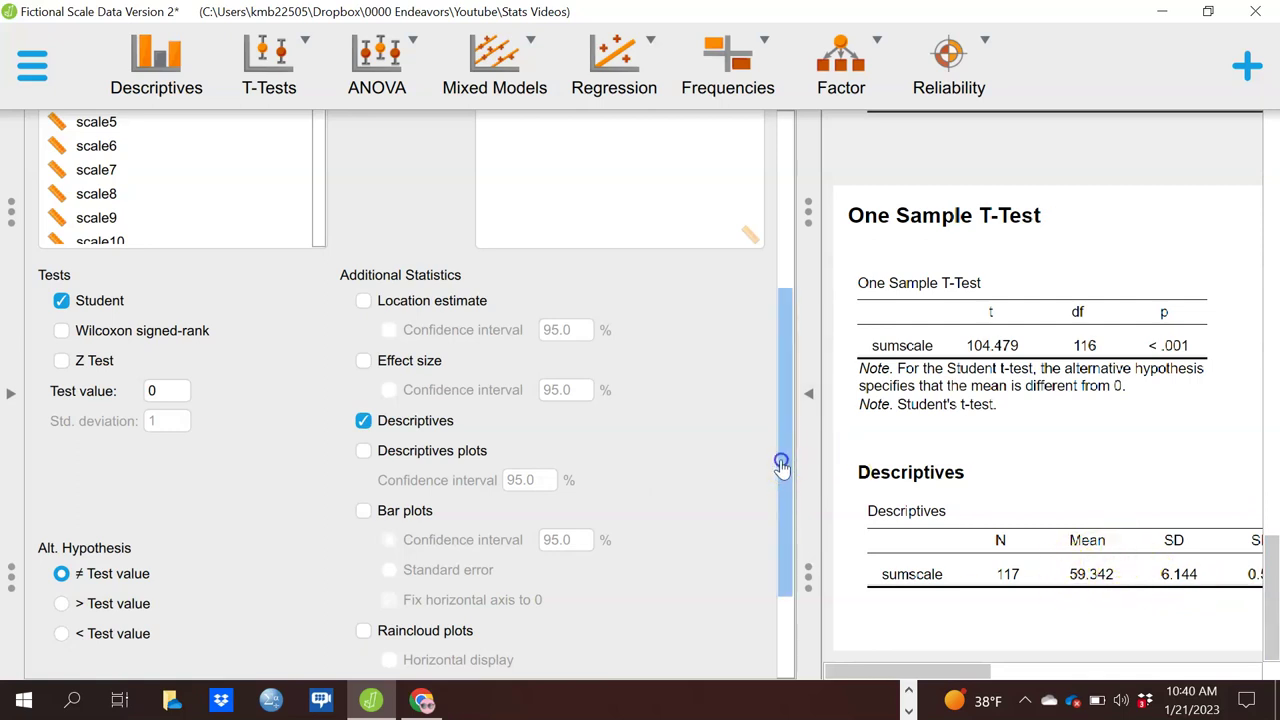
# Set the test value of the one sample t-test to 65.
pyautogui.moveTo(780, 457); pyautogui.dragTo(780, 443)
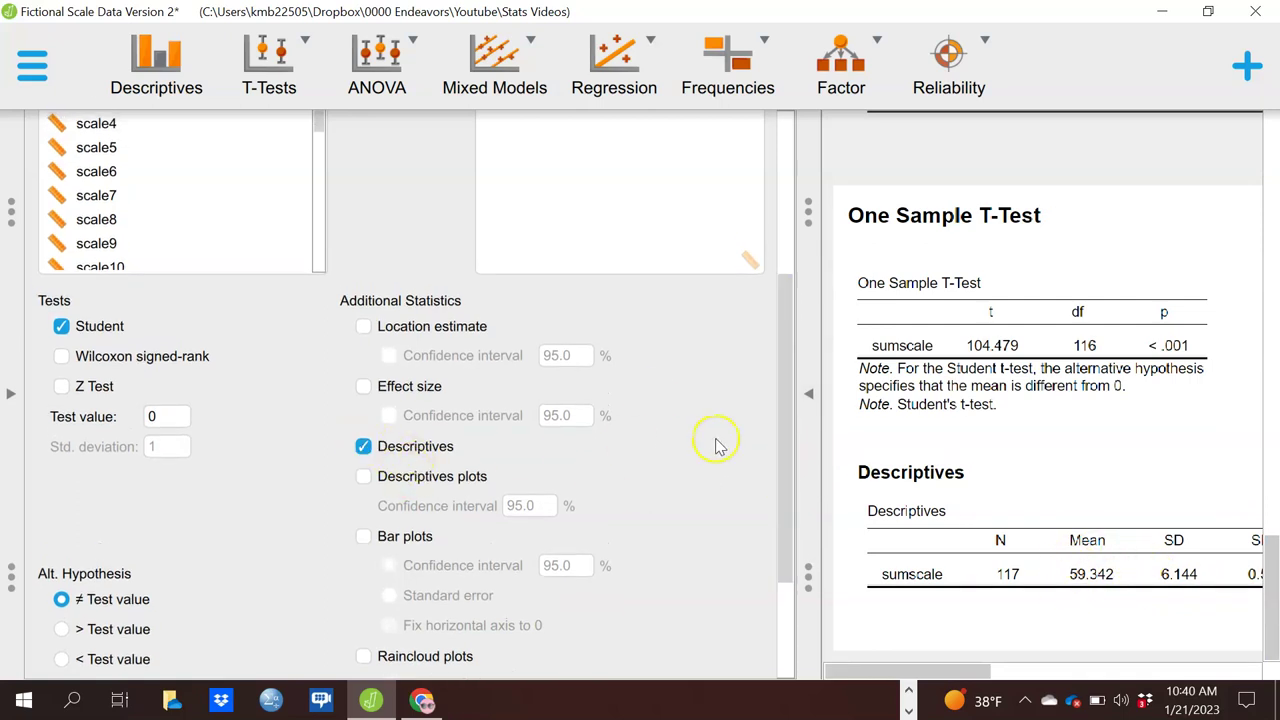
pyautogui.moveTo(783, 429); pyautogui.dragTo(760, 365)
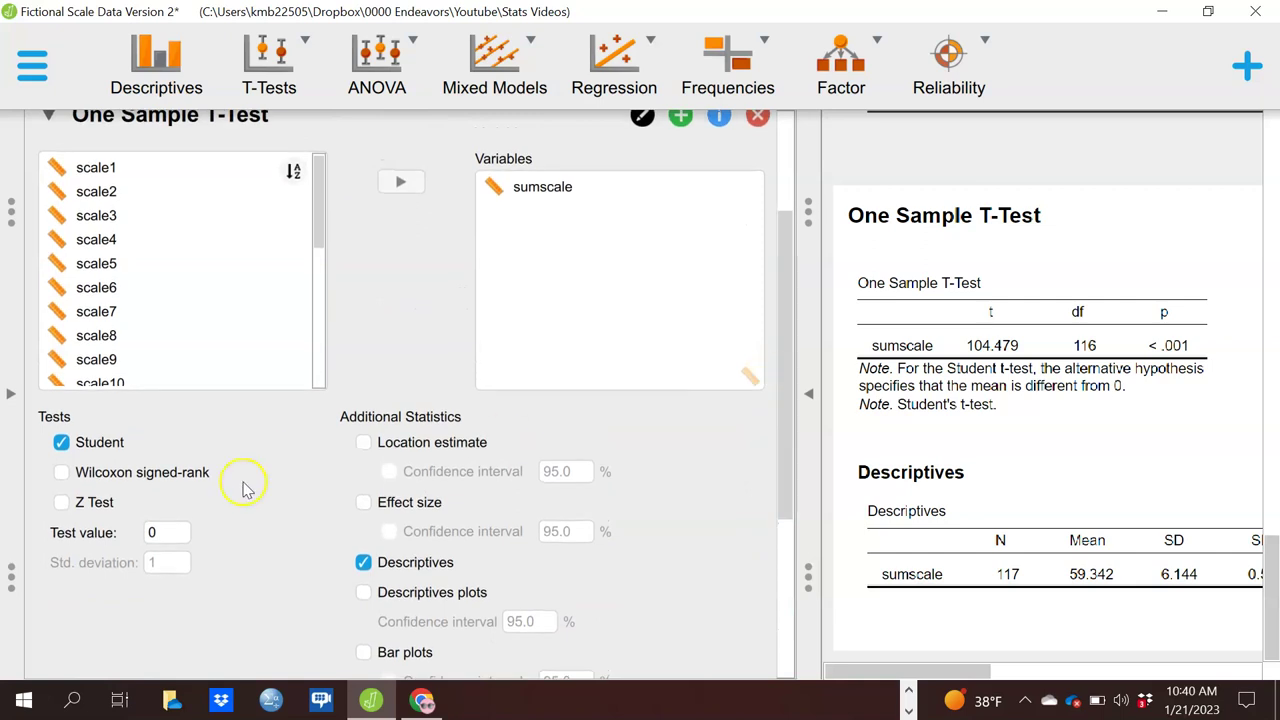
pyautogui.click(168, 538)
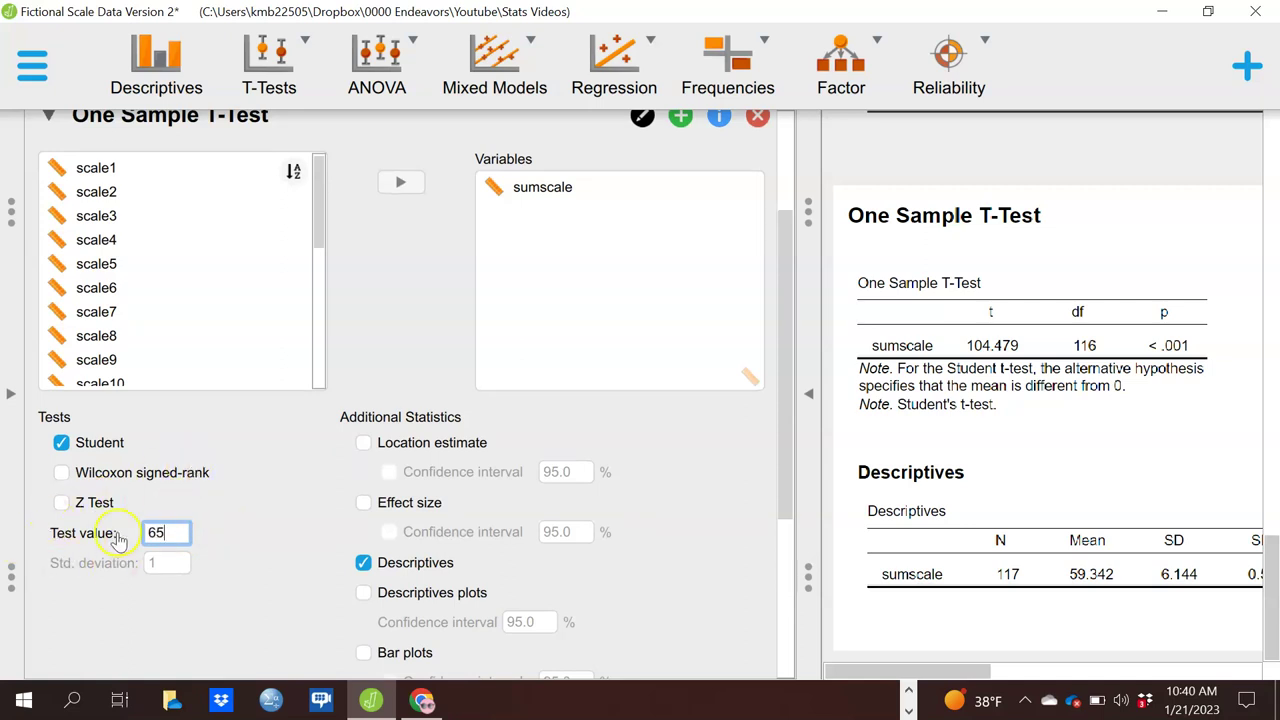
pyautogui.click(255, 537)
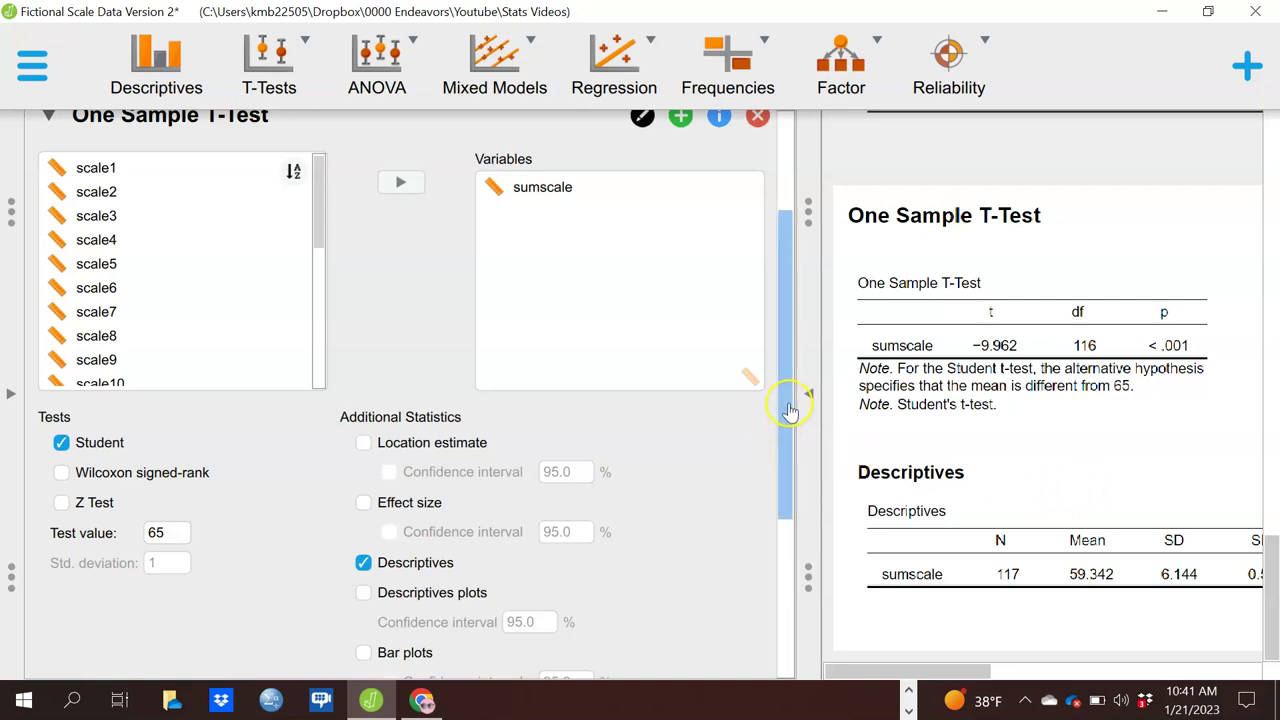
# Review the alternative hypothesis, assumption check and test type options of the one sample t-test.
pyautogui.moveTo(788, 418); pyautogui.dragTo(794, 540)
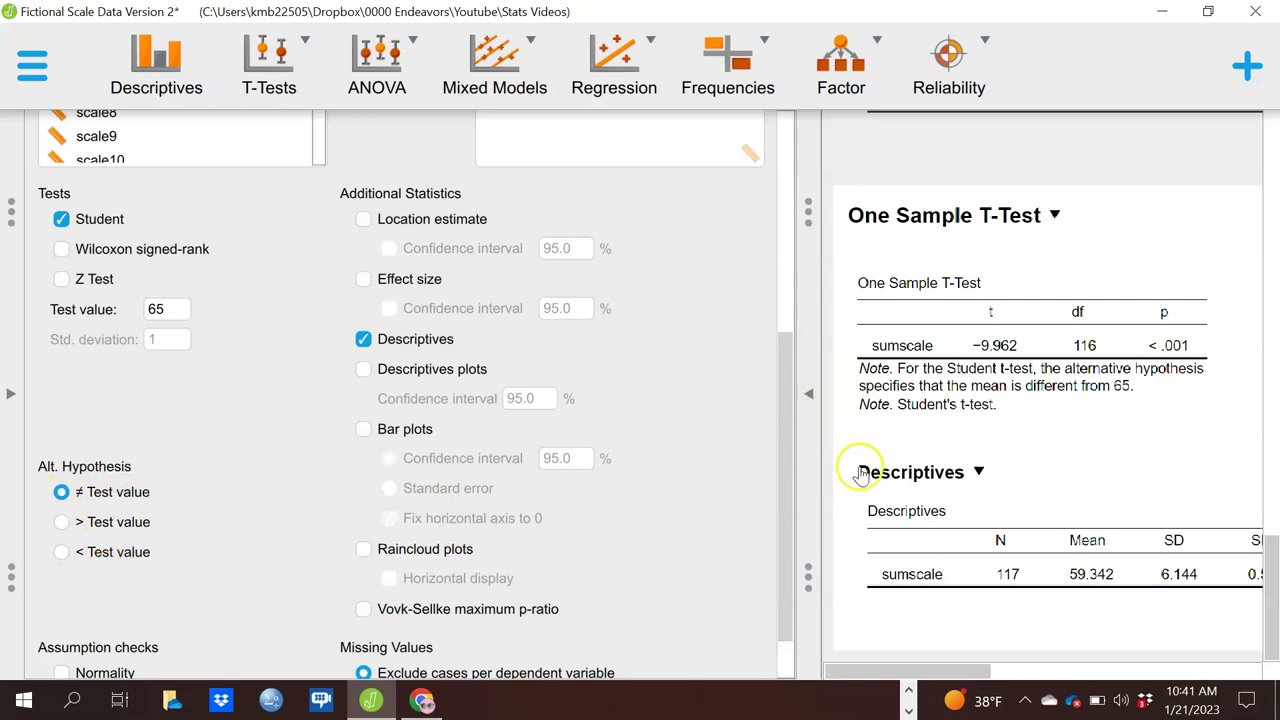
pyautogui.moveTo(781, 452); pyautogui.dragTo(795, 550)
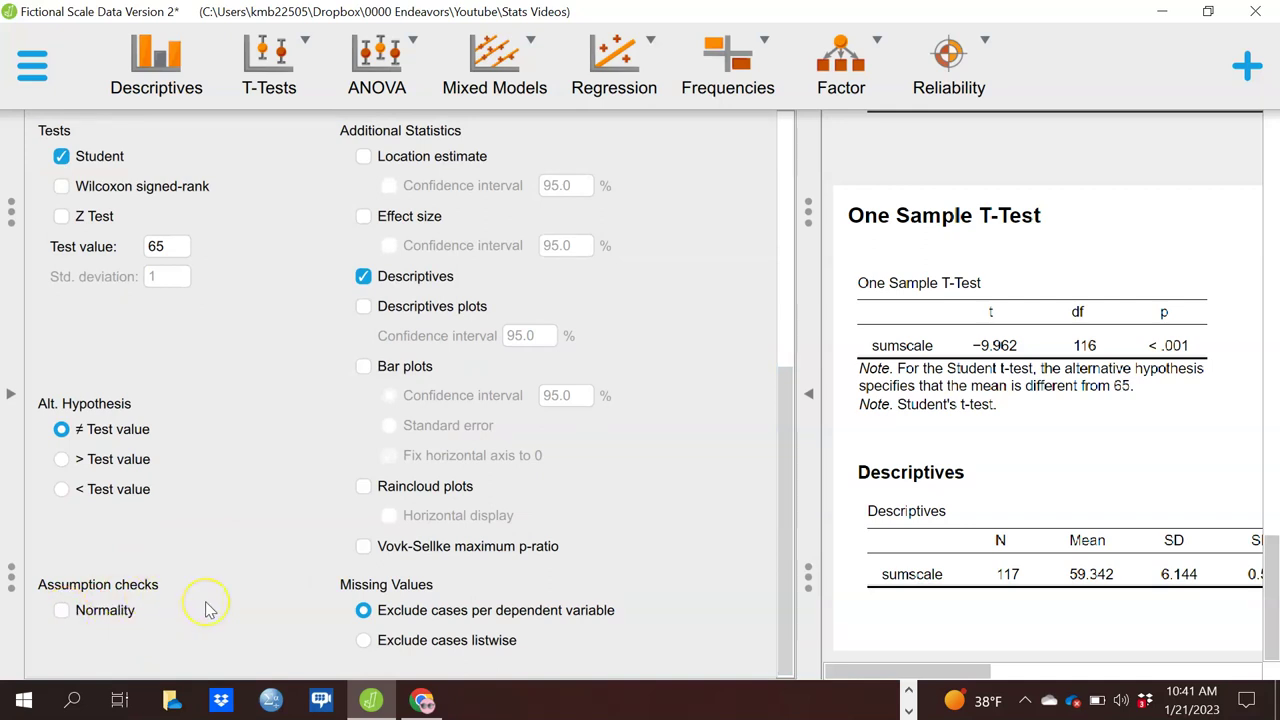
pyautogui.moveTo(779, 582); pyautogui.dragTo(777, 497)
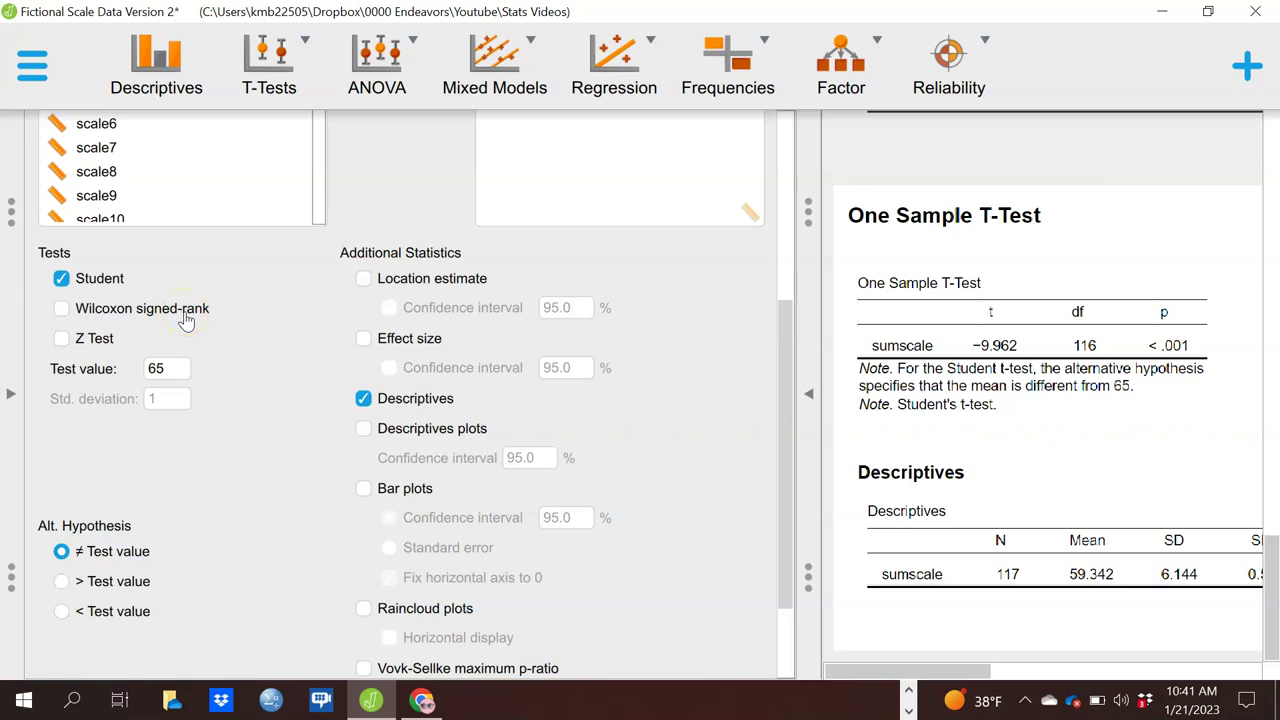
pyautogui.click(62, 345)
# Collapse the One Sample T-Test settings and show the full-width results from the beginning of the output.
pyautogui.moveTo(772, 326); pyautogui.dragTo(780, 128)
pyautogui.click(50, 294)
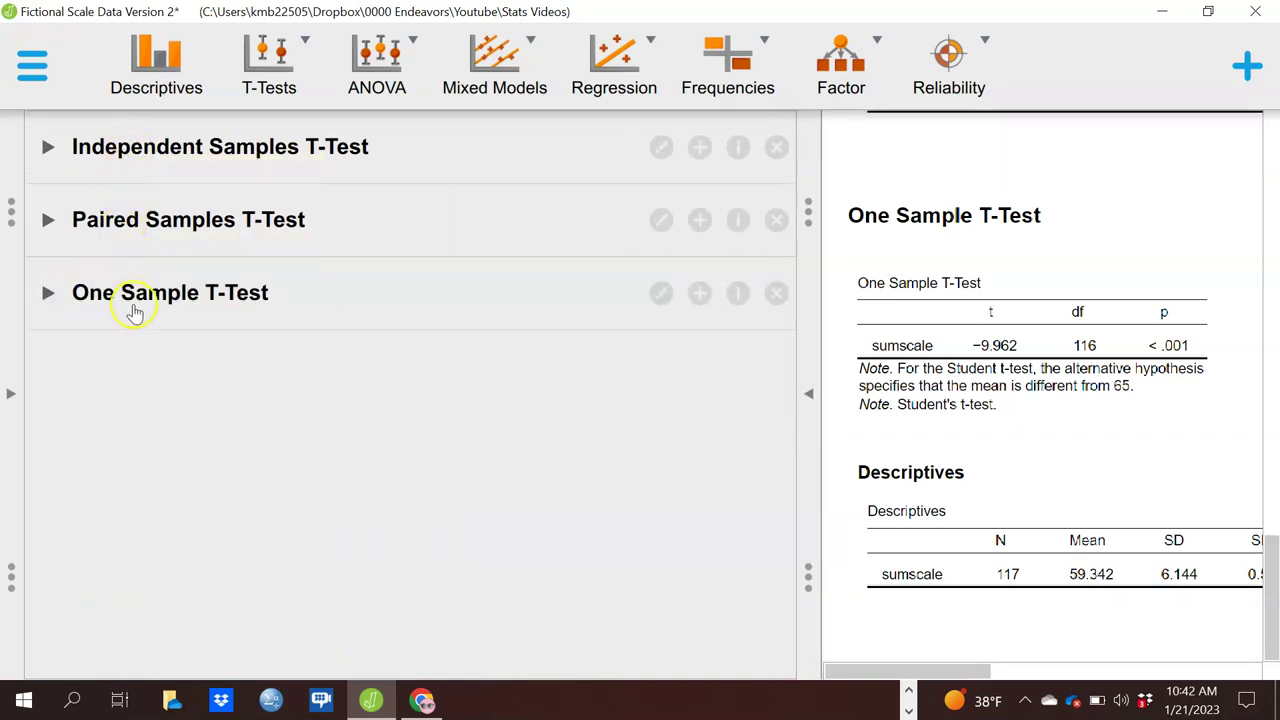
pyautogui.click(808, 395)
pyautogui.moveTo(1271, 600); pyautogui.dragTo(1262, 80)
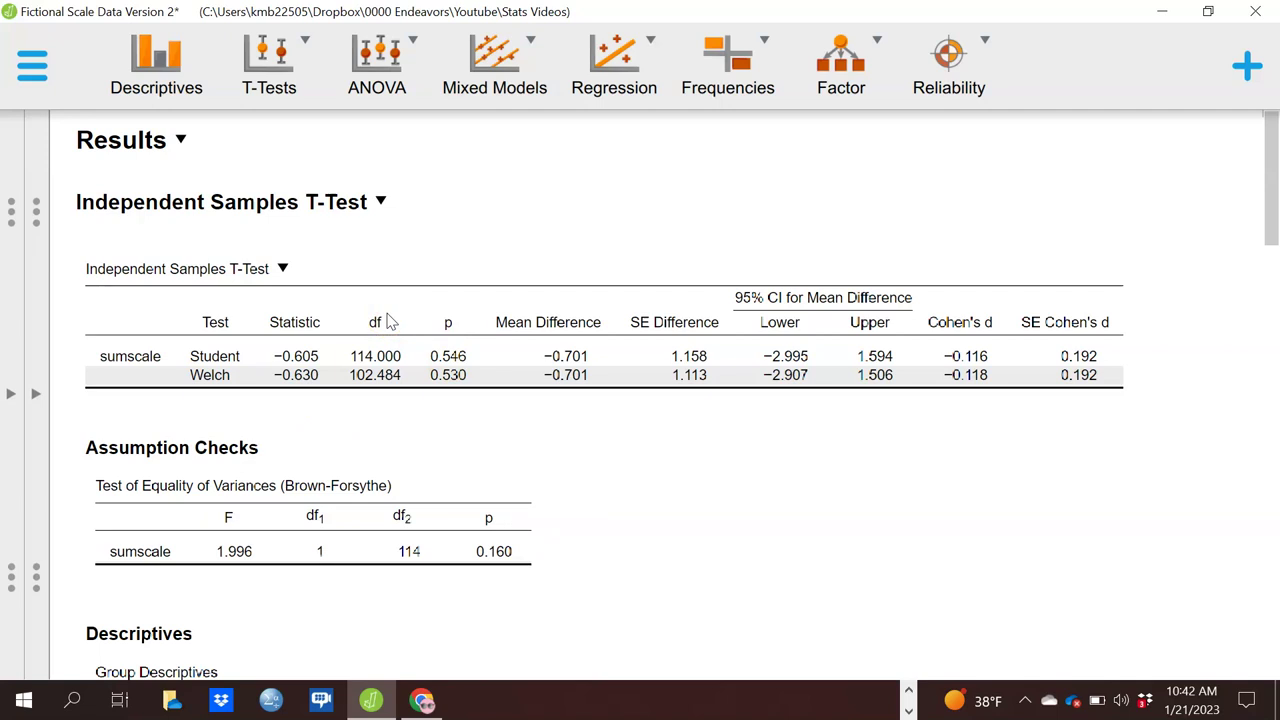
# View the copy and export options for the entire results output, and reopen the Independent Samples T-Test settings.
pyautogui.click(180, 140)
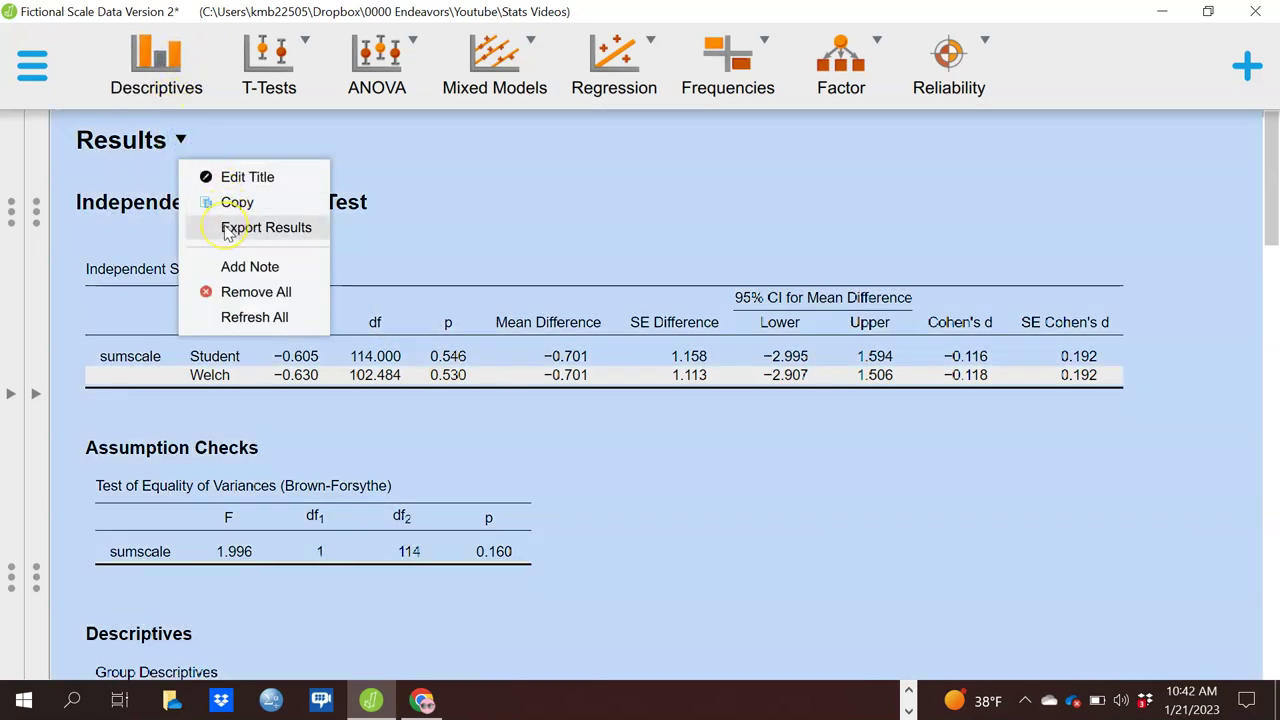
pyautogui.click(583, 446)
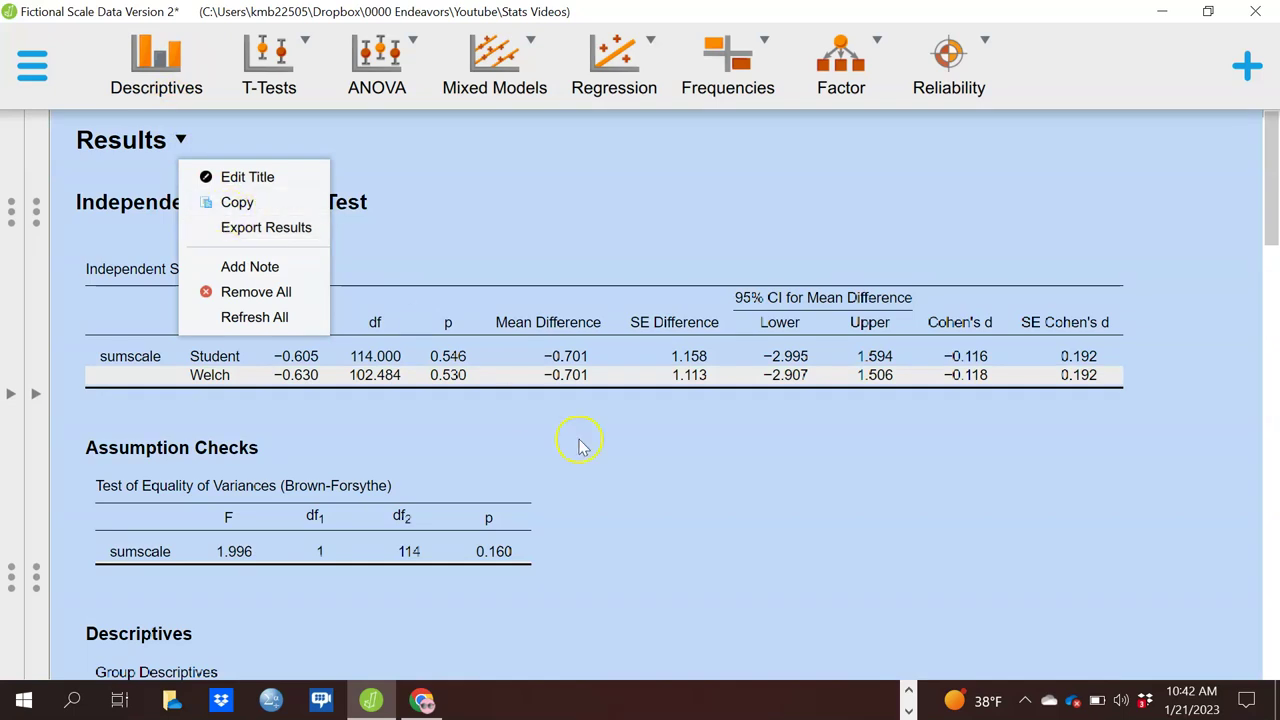
pyautogui.click(800, 524)
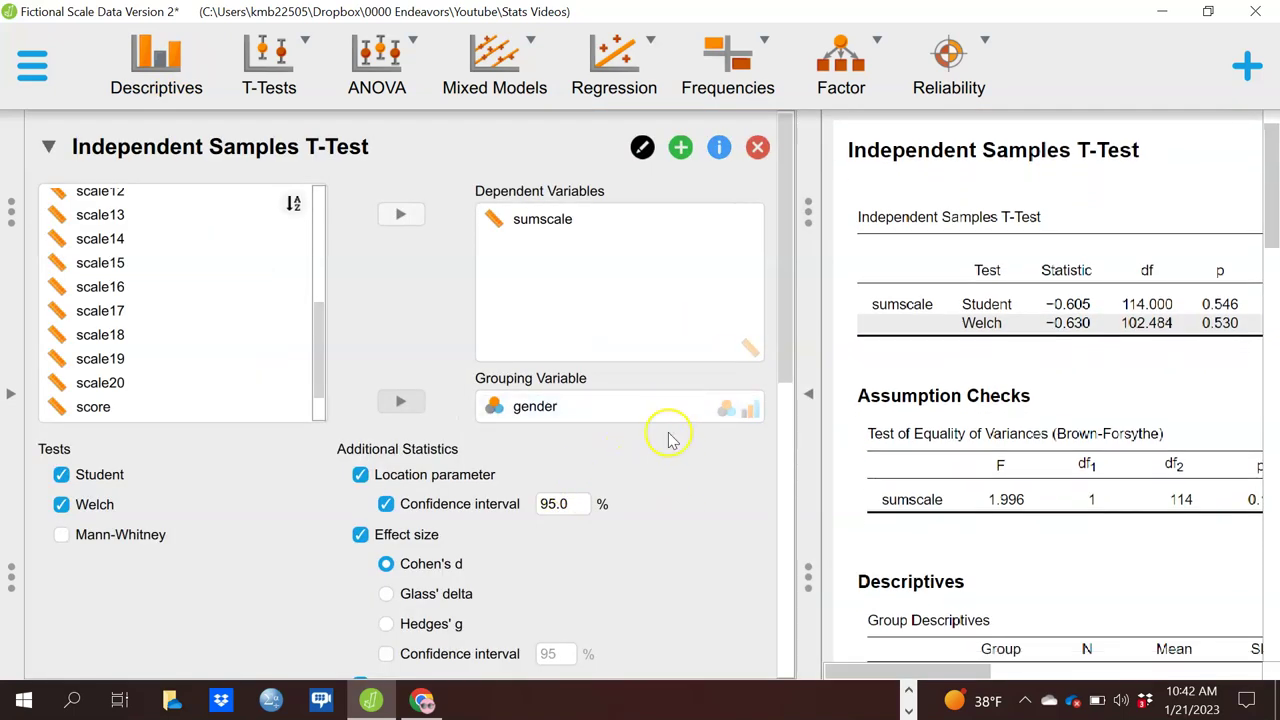